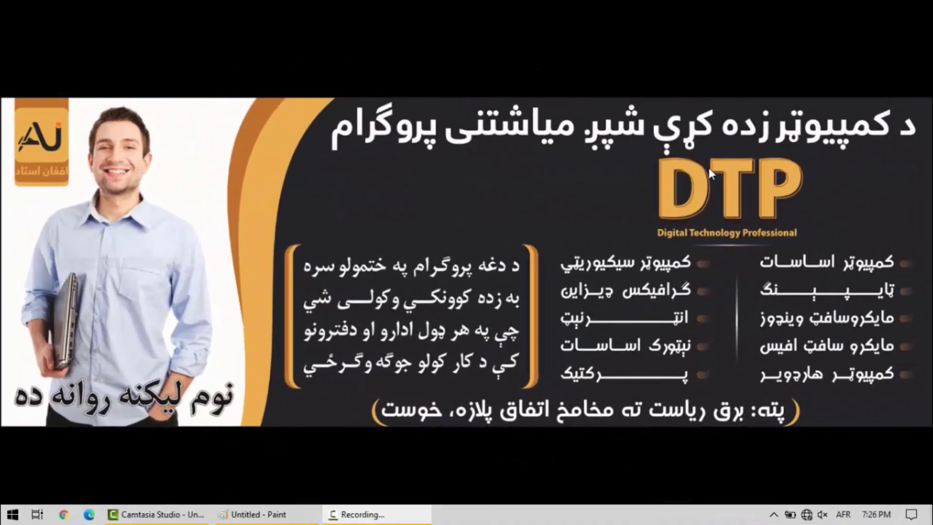
Dismiss the intro image to show the blank black 1360 × 705px Paint canvas
{"action": "left_click", "coordinate": [259, 514]}
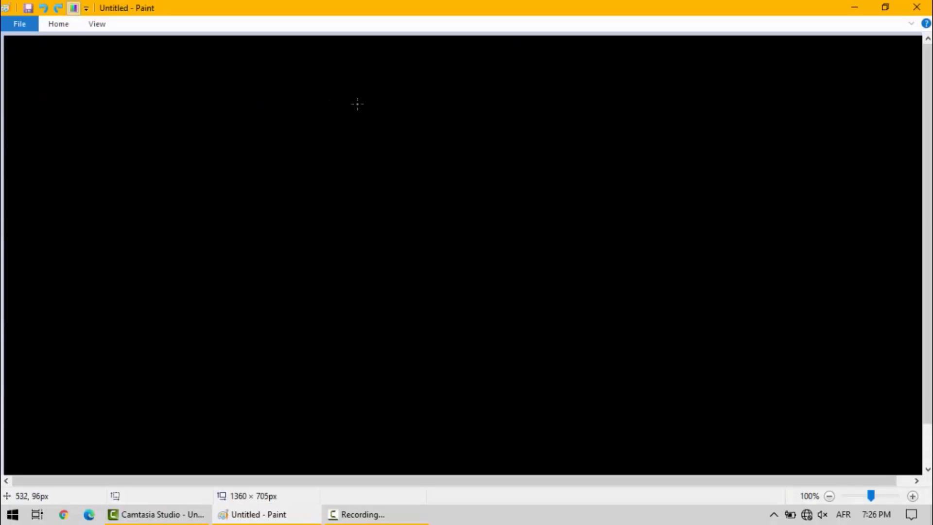
Handwrite 'Afghanistan has 34 Provinces' in red across the black canvas
{"action": "mouse_move", "coordinate": [326, 110]}
{"action": "left_mouse_down"}
{"action": "mouse_move", "coordinate": [358, 114]}
{"action": "mouse_move", "coordinate": [412, 99]}
{"action": "mouse_move", "coordinate": [544, 105]}
{"action": "left_mouse_up"}
{"action": "left_click_drag", "start_coordinate": [559, 96], "coordinate": [564, 107]}
{"action": "mouse_move", "coordinate": [627, 91]}
{"action": "left_mouse_down"}
{"action": "mouse_move", "coordinate": [630, 107]}
{"action": "mouse_move", "coordinate": [666, 106]}
{"action": "left_mouse_up"}
{"action": "left_click_drag", "start_coordinate": [719, 91], "coordinate": [804, 104]}
{"action": "left_click_drag", "start_coordinate": [811, 100], "coordinate": [822, 107]}
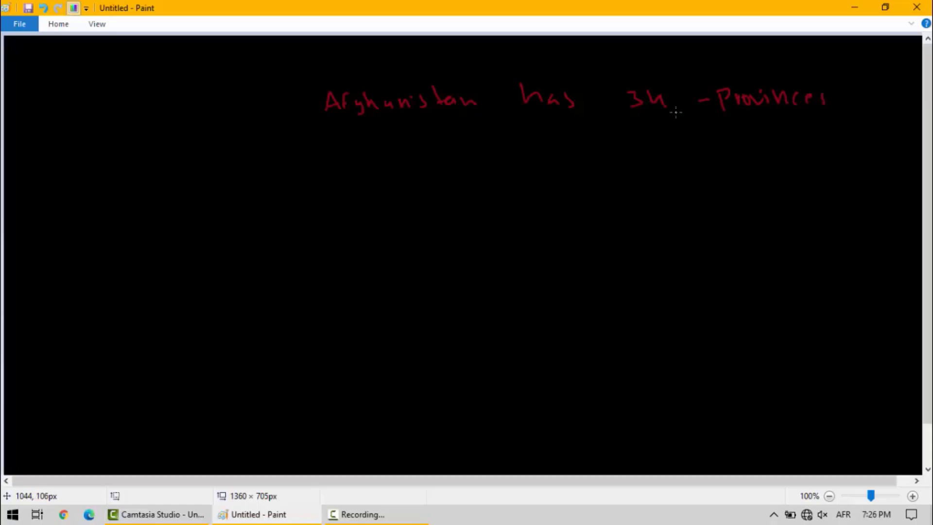
Switch the pencil to orange, underline 34, and draw the first bullet, Kabul
{"action": "left_click", "coordinate": [73, 8]}
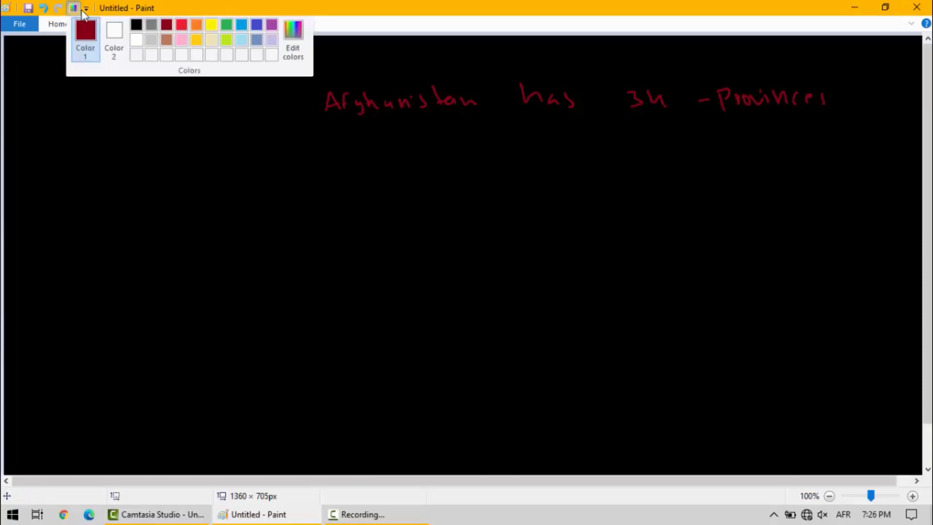
{"action": "left_click", "coordinate": [195, 26]}
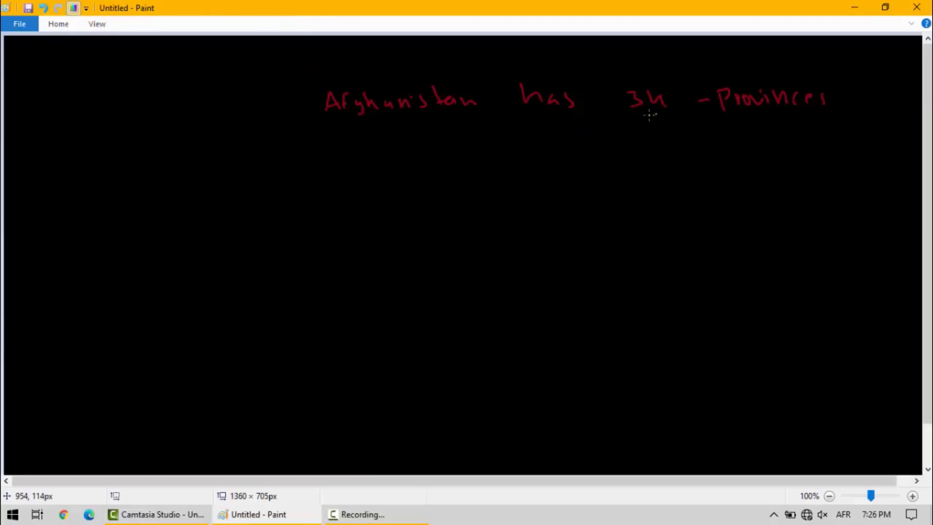
{"action": "left_click_drag", "start_coordinate": [634, 116], "coordinate": [685, 116]}
{"action": "left_click_drag", "start_coordinate": [398, 152], "coordinate": [501, 162]}
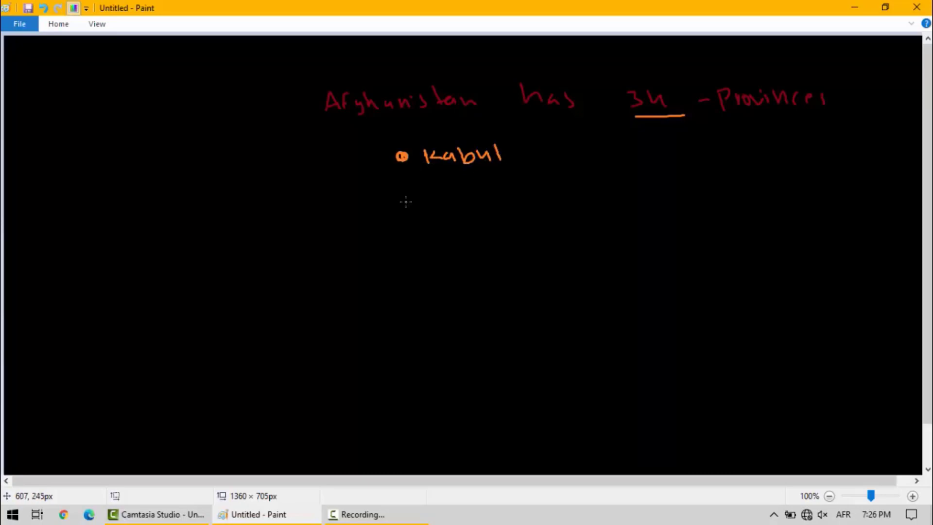
Add orange bullet dots with handwritten Kapisa and Khost under Kabul
{"action": "left_click_drag", "start_coordinate": [405, 200], "coordinate": [443, 208]}
{"action": "mouse_move", "coordinate": [452, 192]}
{"action": "left_mouse_down"}
{"action": "mouse_move", "coordinate": [452, 202]}
{"action": "mouse_move", "coordinate": [486, 206]}
{"action": "mouse_move", "coordinate": [510, 195]}
{"action": "mouse_move", "coordinate": [539, 200]}
{"action": "left_mouse_up"}
{"action": "left_click", "coordinate": [498, 179]}
{"action": "left_click_drag", "start_coordinate": [407, 245], "coordinate": [410, 249]}
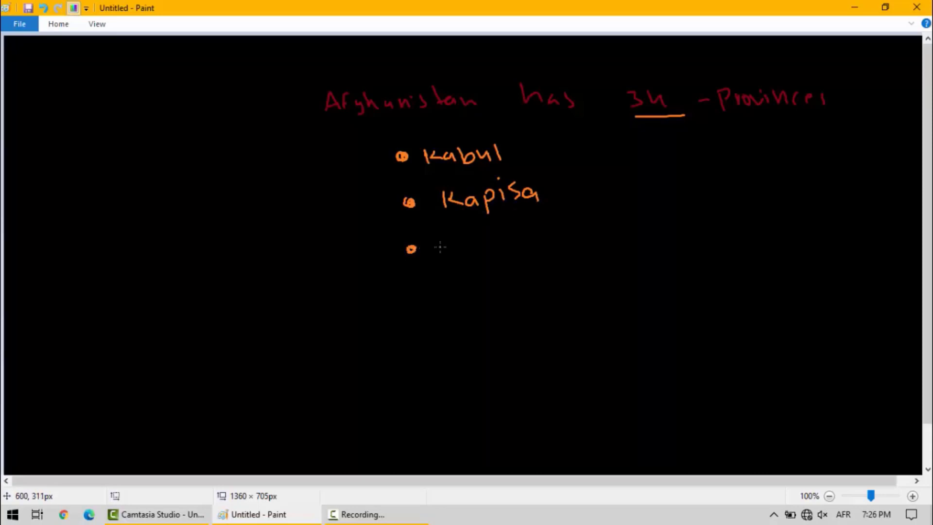
{"action": "left_click_drag", "start_coordinate": [469, 242], "coordinate": [471, 253]}
{"action": "mouse_move", "coordinate": [480, 236]}
{"action": "left_mouse_down"}
{"action": "mouse_move", "coordinate": [492, 253]}
{"action": "mouse_move", "coordinate": [500, 245]}
{"action": "mouse_move", "coordinate": [527, 253]}
{"action": "left_mouse_up"}
{"action": "left_click_drag", "start_coordinate": [521, 243], "coordinate": [535, 240]}
Add a fourth bullet, Ningrahar, and draw a vertical bracket along the list's left side
{"action": "left_click_drag", "start_coordinate": [419, 297], "coordinate": [491, 286]}
{"action": "mouse_move", "coordinate": [498, 286]}
{"action": "left_mouse_down"}
{"action": "mouse_move", "coordinate": [499, 297]}
{"action": "mouse_move", "coordinate": [530, 288]}
{"action": "mouse_move", "coordinate": [505, 312]}
{"action": "left_mouse_up"}
{"action": "mouse_move", "coordinate": [539, 297]}
{"action": "left_mouse_down"}
{"action": "mouse_move", "coordinate": [545, 287]}
{"action": "mouse_move", "coordinate": [569, 298]}
{"action": "left_mouse_up"}
{"action": "mouse_move", "coordinate": [573, 277]}
{"action": "left_mouse_down"}
{"action": "mouse_move", "coordinate": [573, 300]}
{"action": "mouse_move", "coordinate": [607, 300]}
{"action": "left_mouse_up"}
{"action": "mouse_move", "coordinate": [613, 289]}
{"action": "left_mouse_down"}
{"action": "mouse_move", "coordinate": [615, 300]}
{"action": "mouse_move", "coordinate": [628, 287]}
{"action": "left_mouse_up"}
{"action": "mouse_move", "coordinate": [410, 142]}
{"action": "left_mouse_down"}
{"action": "mouse_move", "coordinate": [398, 219]}
{"action": "mouse_move", "coordinate": [409, 321]}
{"action": "left_mouse_up"}
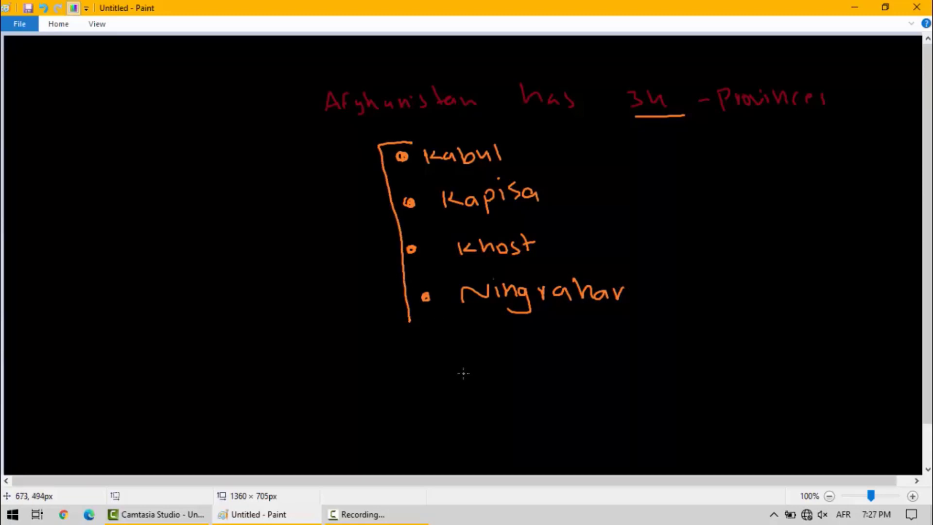
Launch Word through Run with winword, open a blank document, and switch input to left-to-right English
{"action": "key", "text": "super+r"}
{"action": "type", "text": "w"}
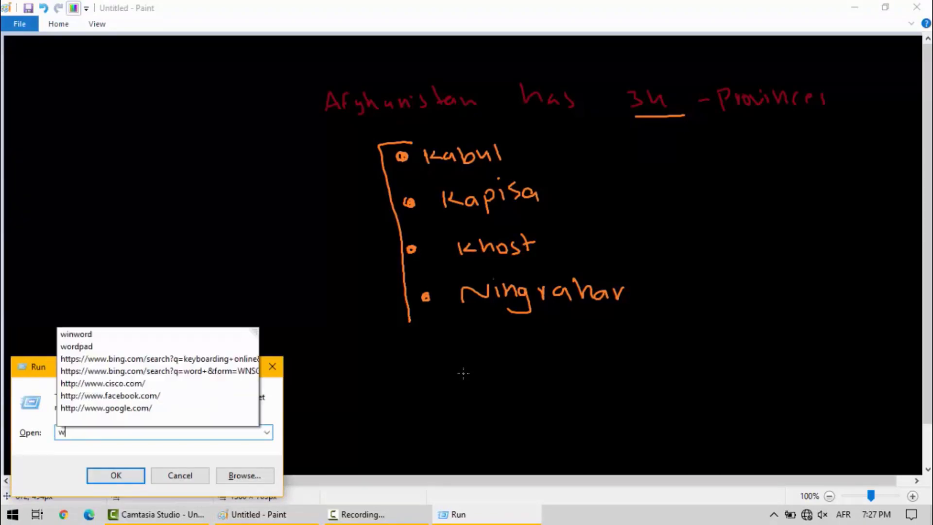
{"action": "key", "text": "Up"}
{"action": "key", "text": "Up"}
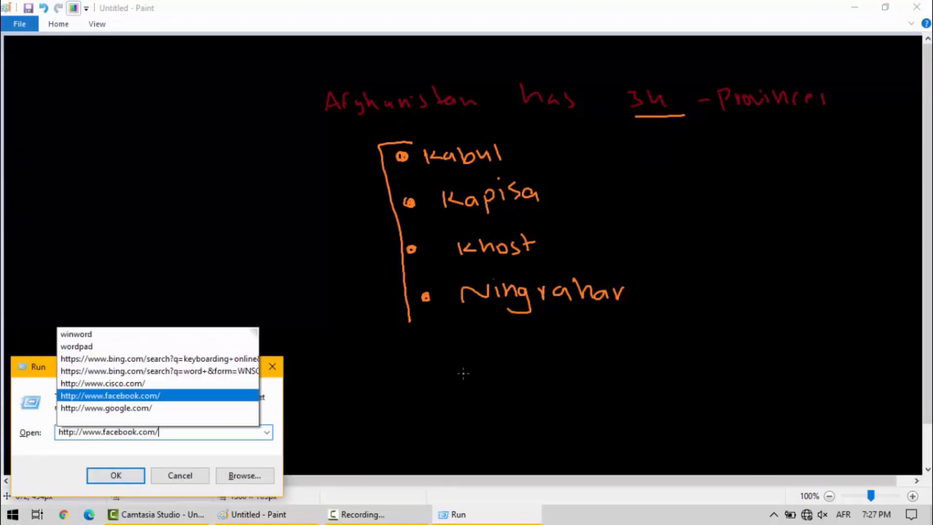
{"action": "key", "text": "Up"}
{"action": "key", "text": "Up"}
{"action": "key", "text": "Up"}
{"action": "key", "text": "Up"}
{"action": "key", "text": "Return"}
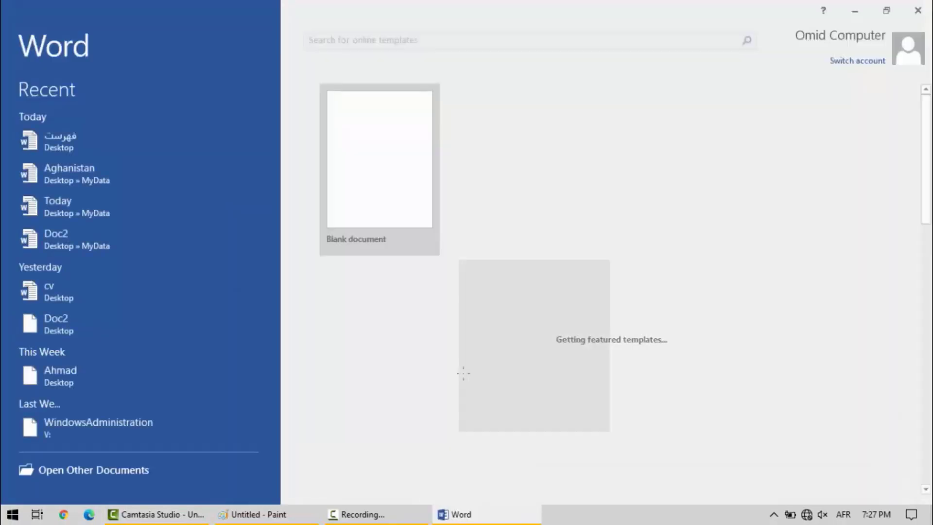
{"action": "left_click", "coordinate": [388, 209]}
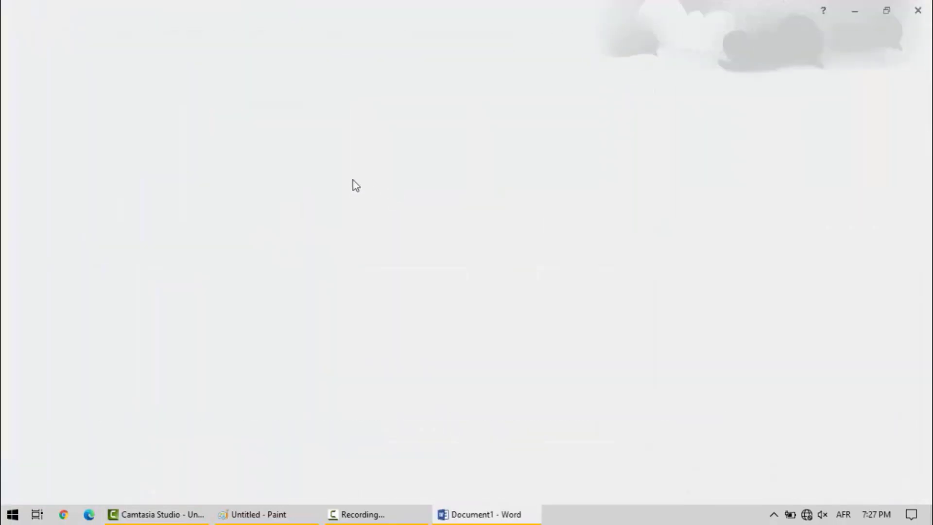
{"action": "key", "text": "alt+shift"}
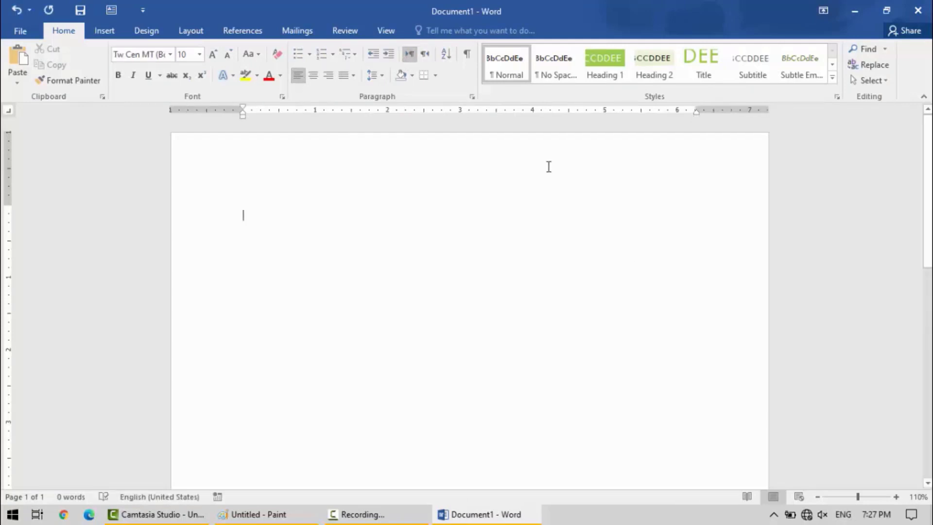
Type the sentence 'Afghanistan has 34 provinces, and they are as follow'
{"action": "type", "text": "A"}
{"action": "type", "text": "fghanistan Has"}
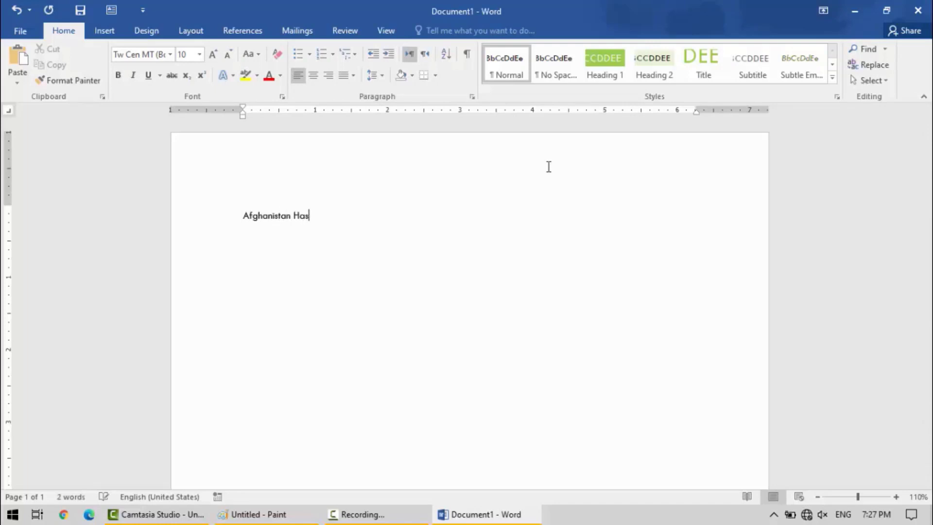
{"action": "key", "text": "BackSpace"}
{"action": "key", "text": "BackSpace"}
{"action": "type", "text": "has 34"}
{"action": "type", "text": " provi"}
{"action": "type", "text": "inces "}
{"action": "type", "text": ", and they are a"}
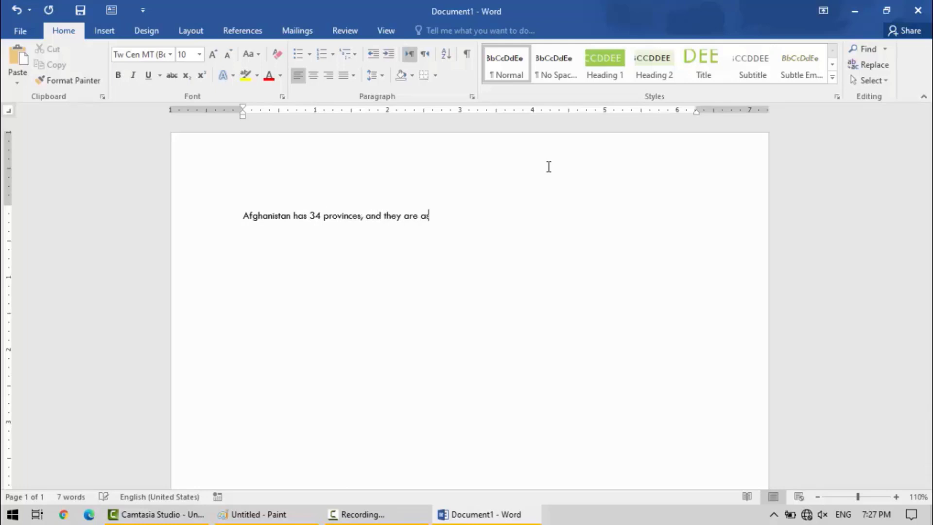
{"action": "type", "text": "s folow"}
{"action": "key", "text": "BackSpace"}
{"action": "key", "text": "BackSpace"}
{"action": "key", "text": "BackSpace"}
{"action": "key", "text": "BackSpace"}
{"action": "type", "text": "oloow"}
Add bulleted lines for Kabul, Khost, Kapisa, Ningrahar and Kandahar
{"action": "key", "text": "Return"}
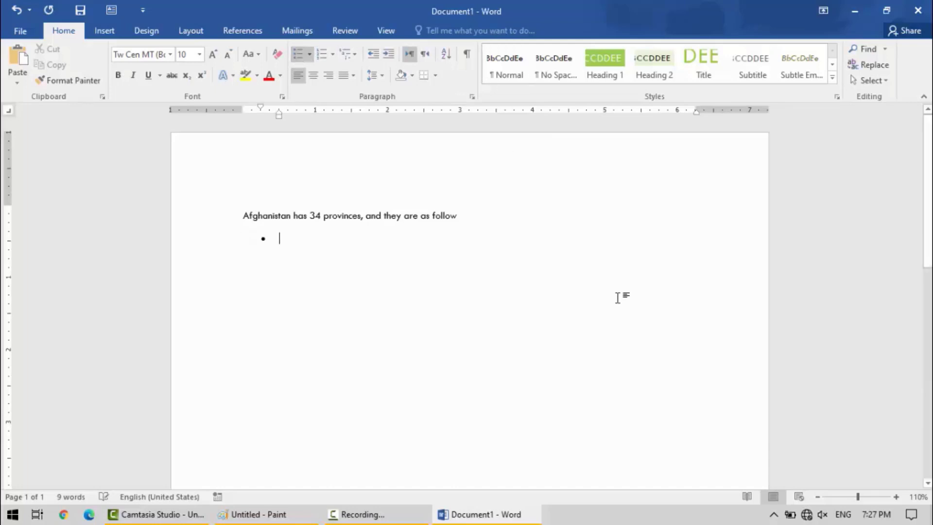
{"action": "type", "text": "Kabul"}
{"action": "key", "text": "Return"}
{"action": "type", "text": "K"}
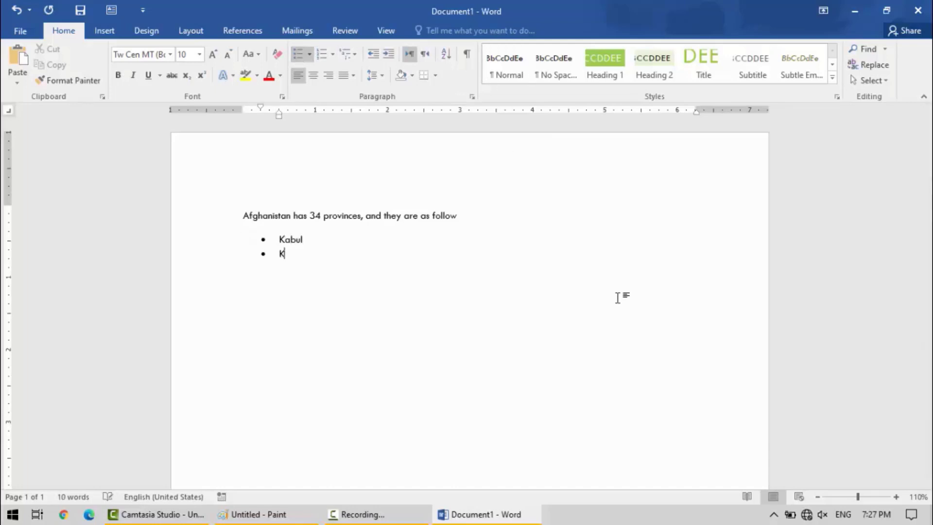
{"action": "type", "text": "host"}
{"action": "key", "text": "Return"}
{"action": "type", "text": "Kaposa"}
{"action": "key", "text": "Return"}
{"action": "key", "text": "Return"}
{"action": "key", "text": "BackSpace"}
{"action": "key", "text": "BackSpace"}
{"action": "key", "text": "BackSpace"}
{"action": "key", "text": "BackSpace"}
{"action": "type", "text": "a"}
{"action": "type", "text": "pi"}
{"action": "type", "text": "Ni"}
{"action": "type", "text": "ngrahar"}
{"action": "key", "text": "Return"}
{"action": "type", "text": "K"}
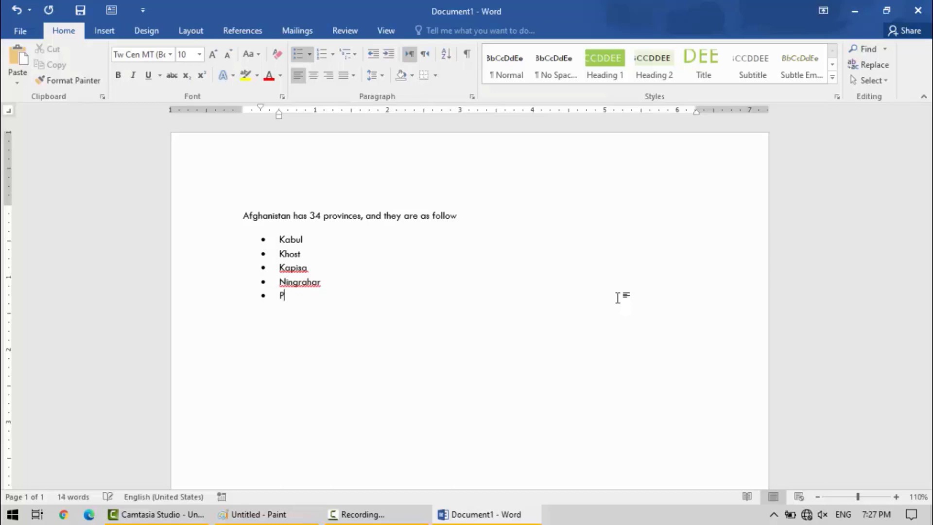
{"action": "type", "text": "andahar"}
{"action": "key", "text": "Return"}
{"action": "key", "text": "Return"}
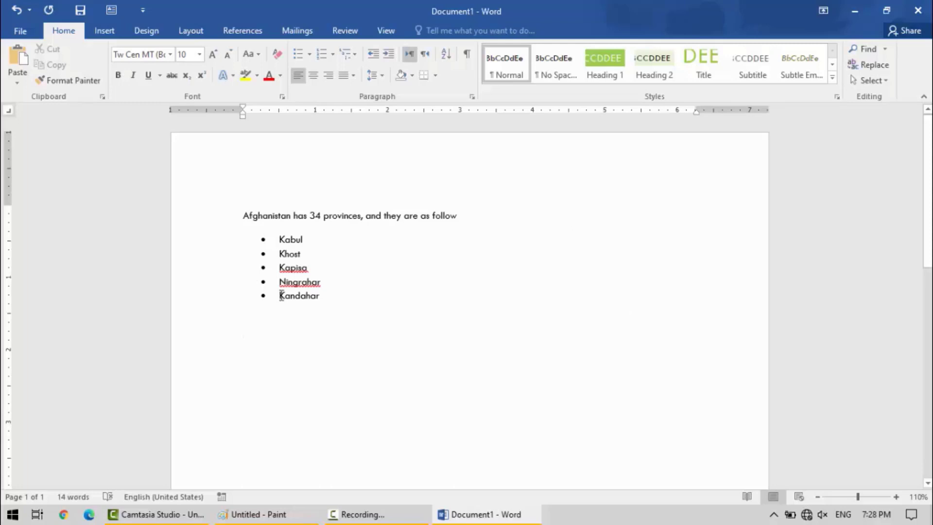
{"action": "left_click_drag", "start_coordinate": [210, 248], "coordinate": [209, 330]}
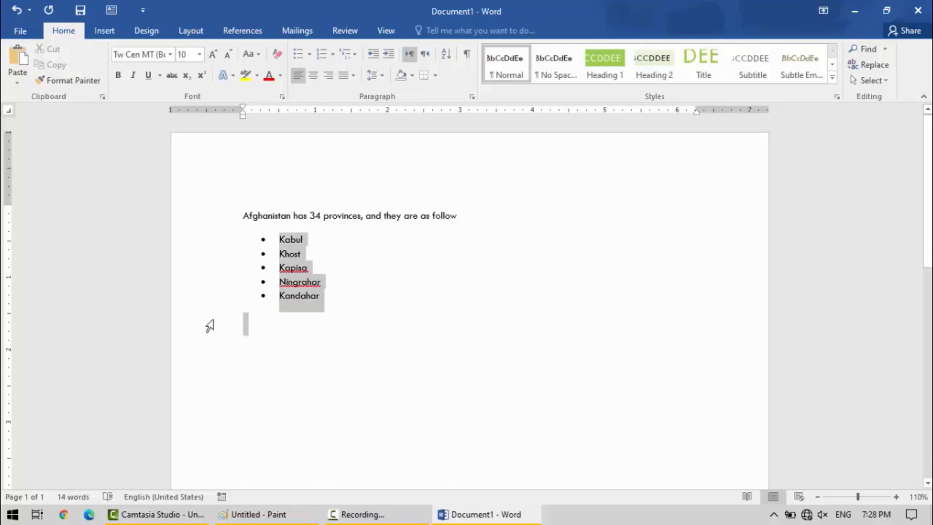
{"action": "left_click", "coordinate": [310, 56]}
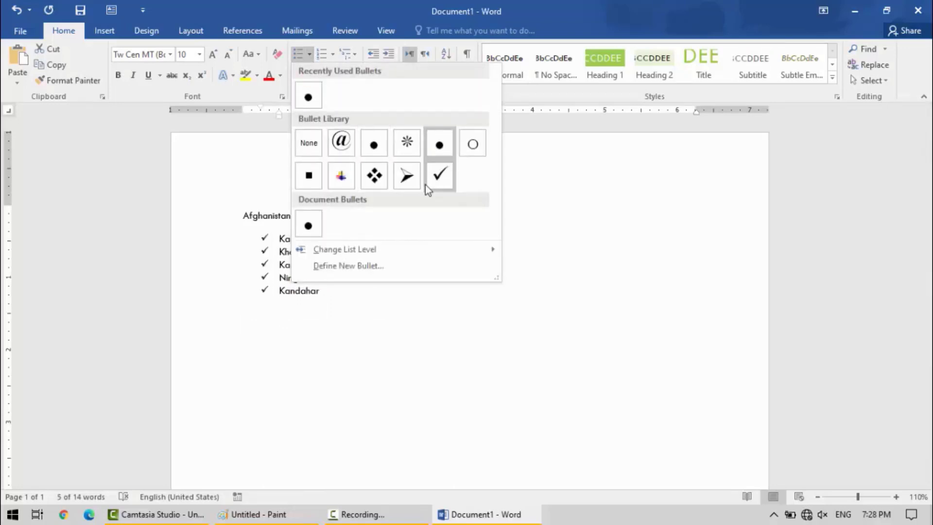
{"action": "left_click", "coordinate": [405, 143]}
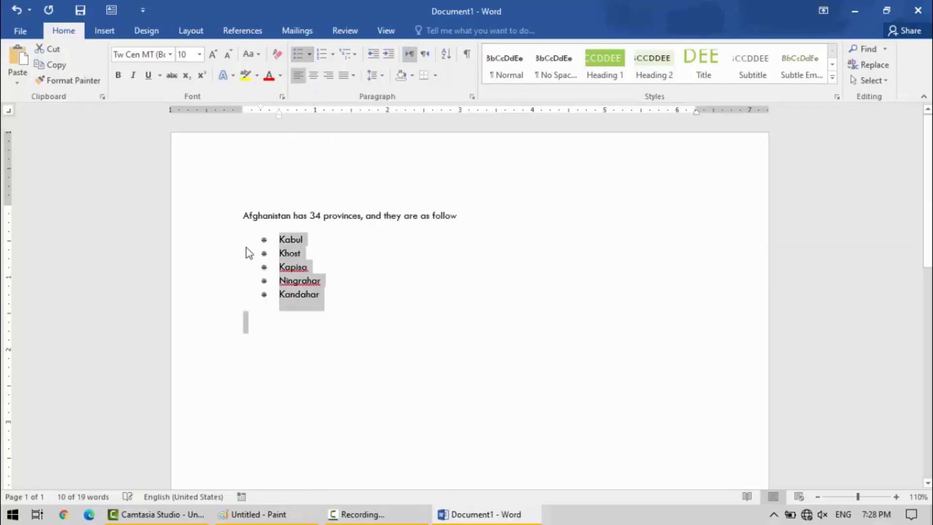
{"action": "left_click", "coordinate": [310, 55]}
{"action": "left_click", "coordinate": [308, 178]}
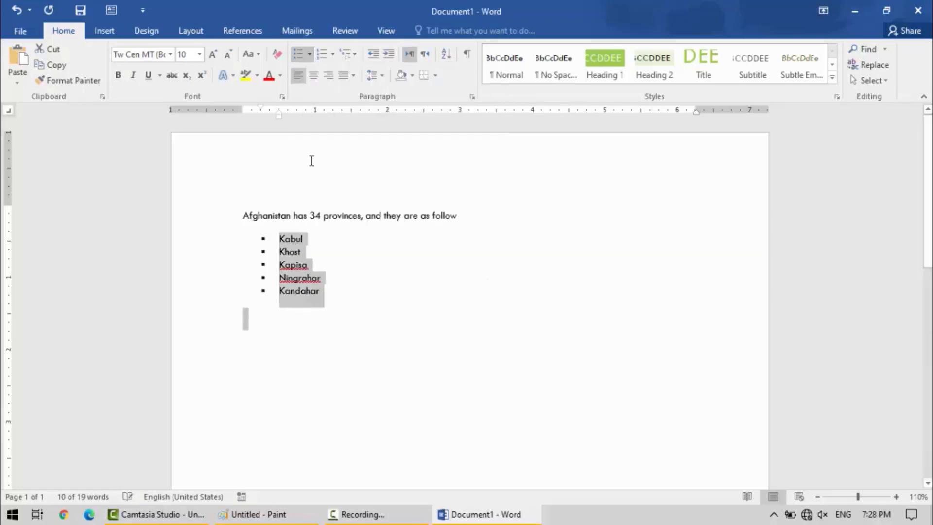
{"action": "left_click", "coordinate": [309, 55]}
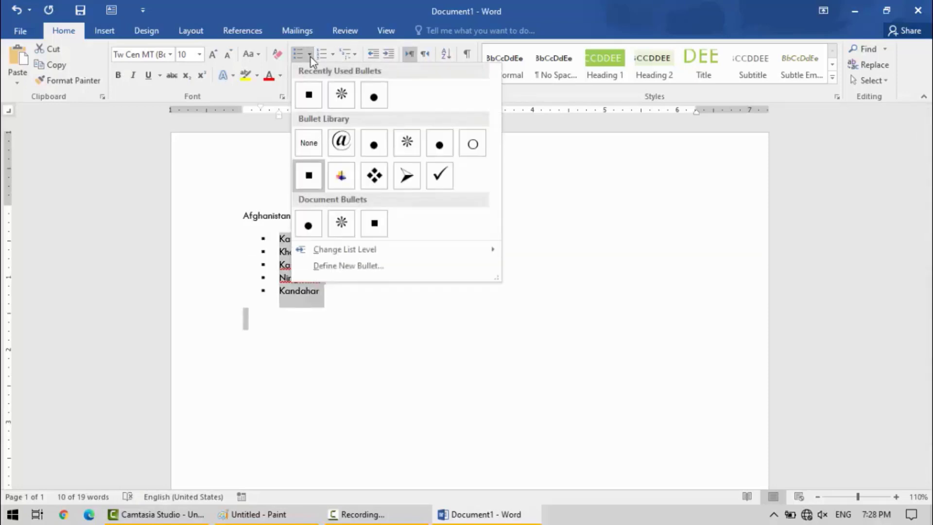
{"action": "left_click", "coordinate": [397, 178]}
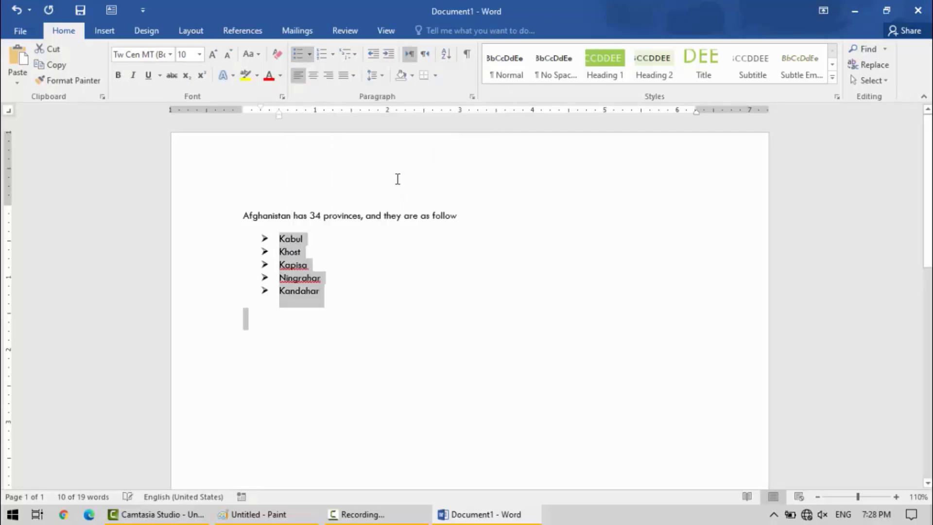
{"action": "left_click", "coordinate": [305, 60]}
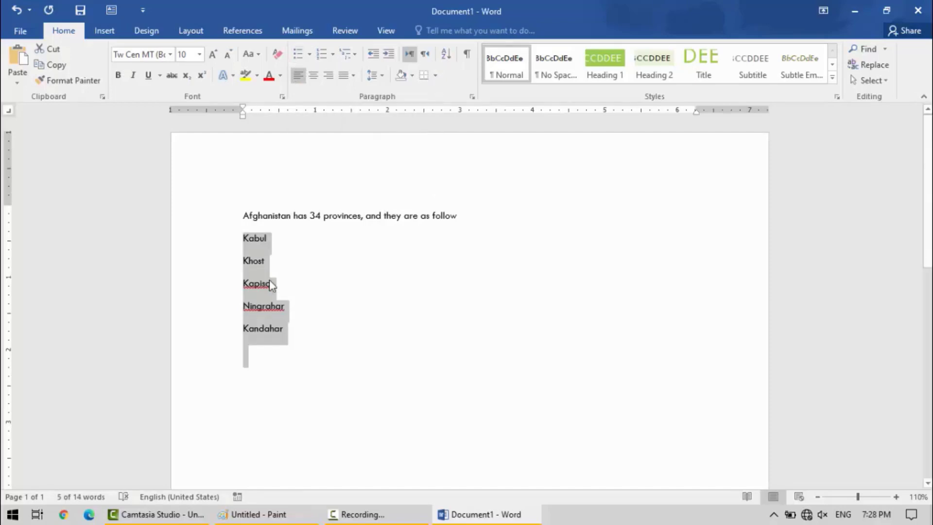
{"action": "left_click", "coordinate": [298, 54]}
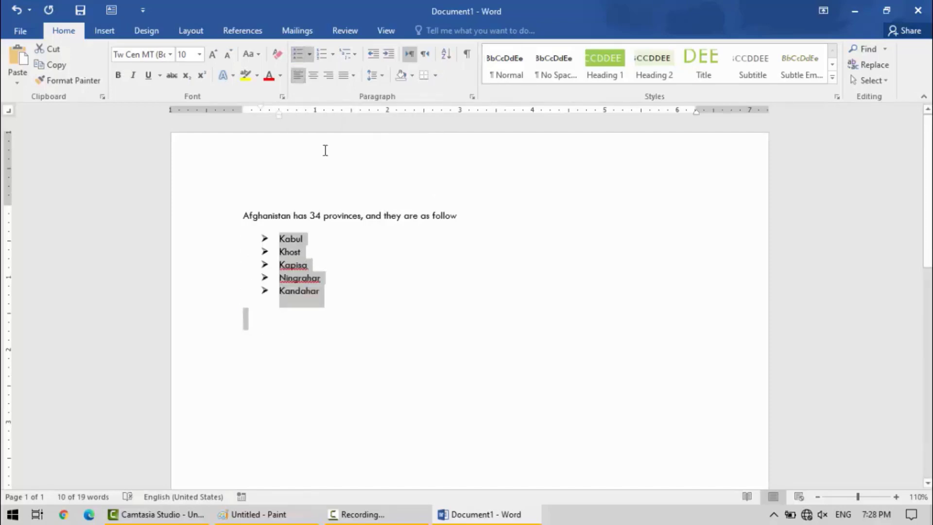
Replace the arrow bullets with the Wingdings six-point star (code 172), then reopen Define New Bullet
{"action": "left_click", "coordinate": [311, 57]}
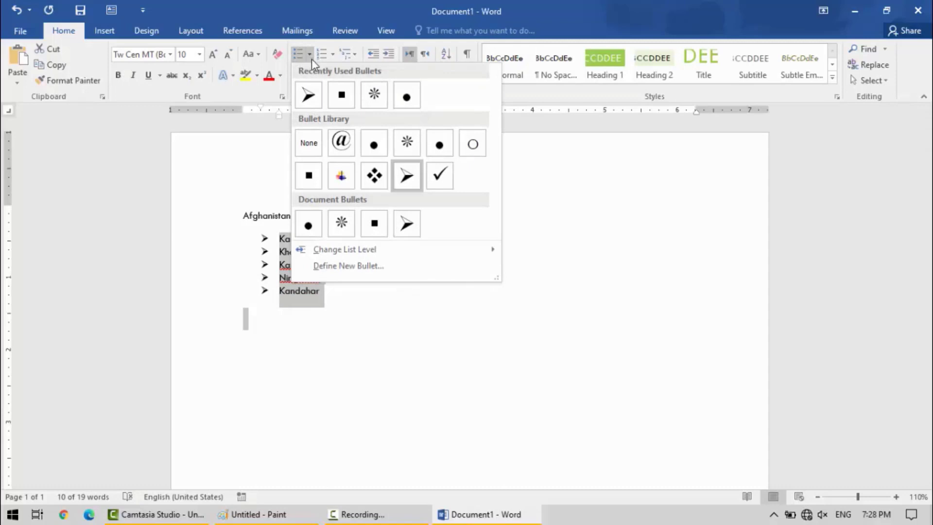
{"action": "left_click", "coordinate": [349, 267]}
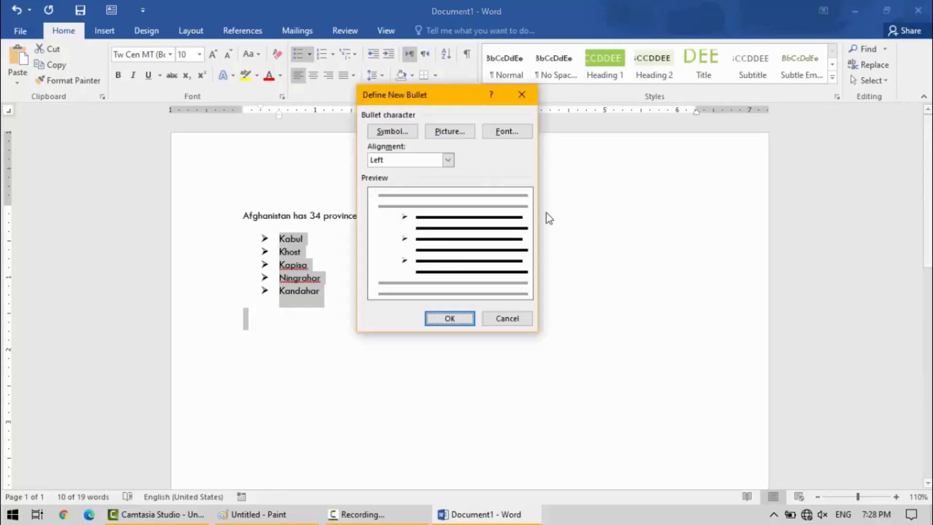
{"action": "mouse_move", "coordinate": [445, 106]}
{"action": "left_mouse_down"}
{"action": "mouse_move", "coordinate": [558, 104]}
{"action": "mouse_move", "coordinate": [535, 106]}
{"action": "left_mouse_up"}
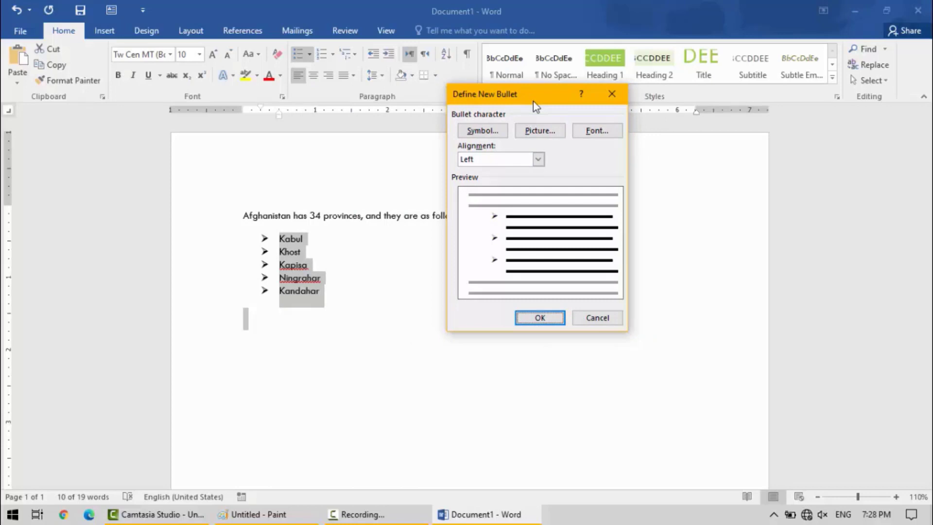
{"action": "left_click", "coordinate": [482, 130]}
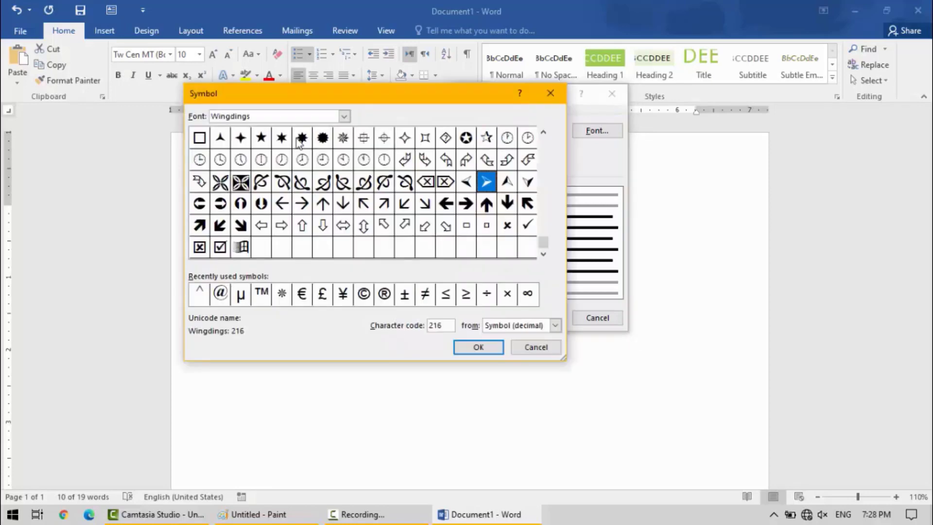
{"action": "left_click", "coordinate": [286, 139]}
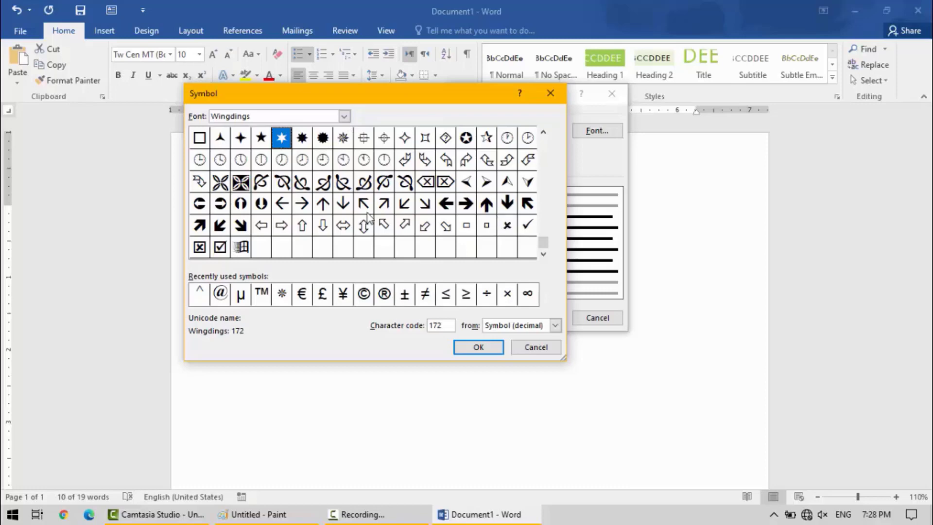
{"action": "left_click", "coordinate": [481, 346]}
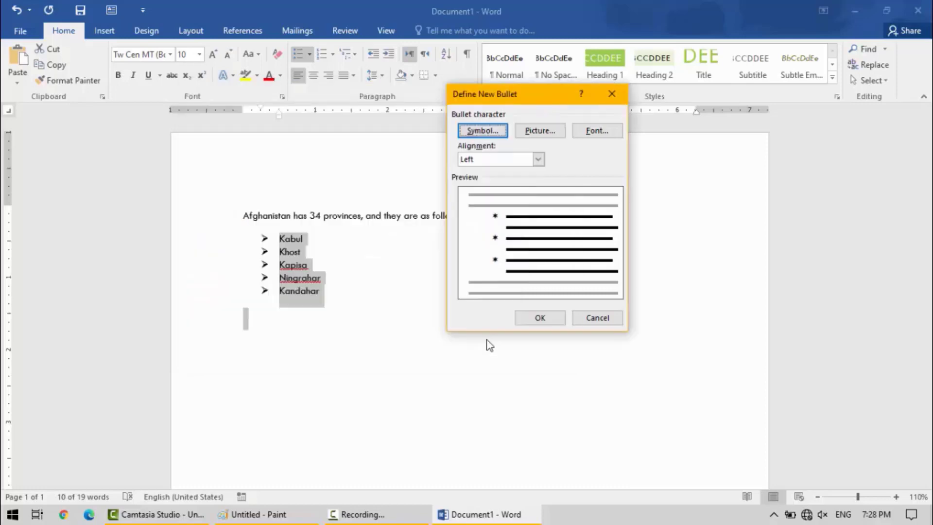
{"action": "left_click", "coordinate": [530, 318]}
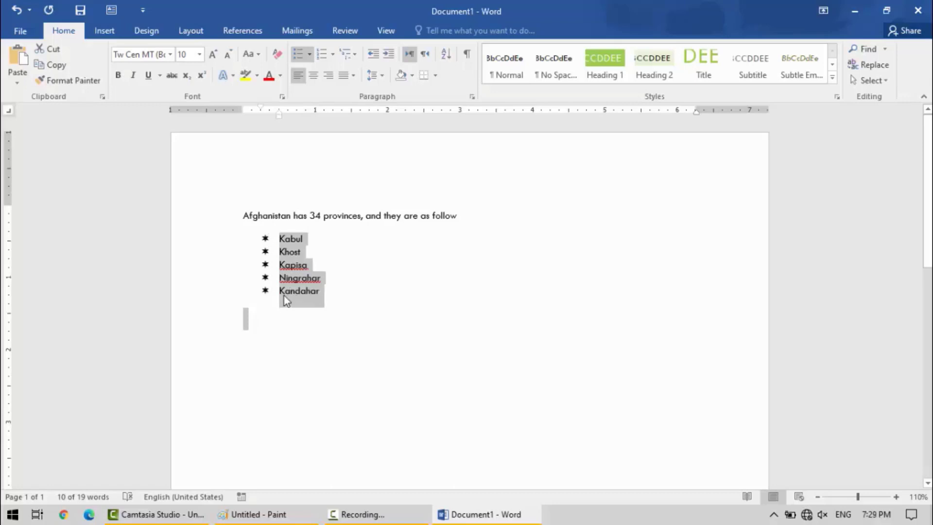
{"action": "left_click", "coordinate": [312, 54]}
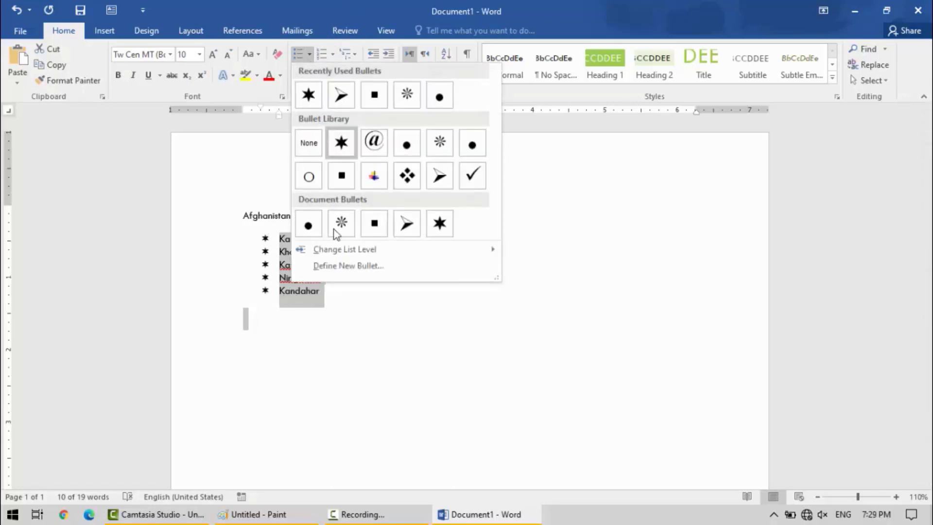
{"action": "left_click", "coordinate": [335, 267]}
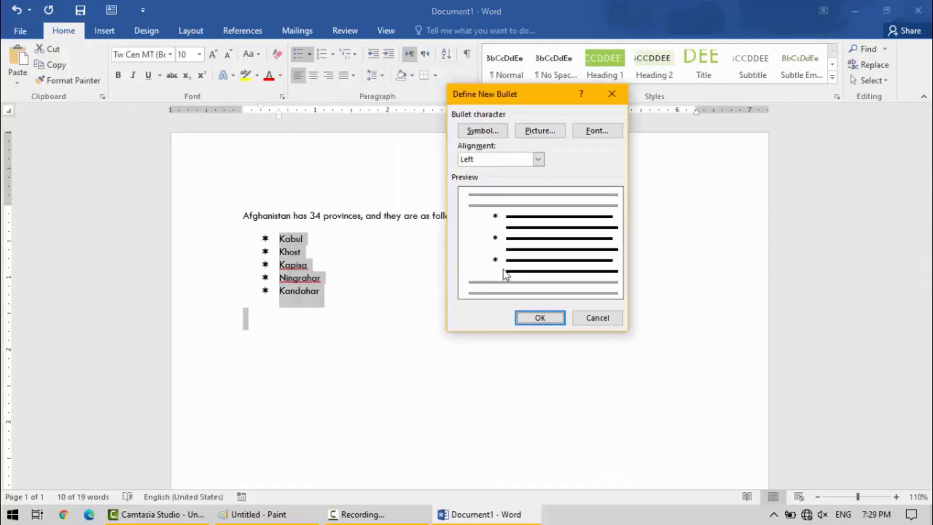
Make the Desktop 'images' engineer picture the bullet for all five provinces
{"action": "left_click", "coordinate": [541, 129]}
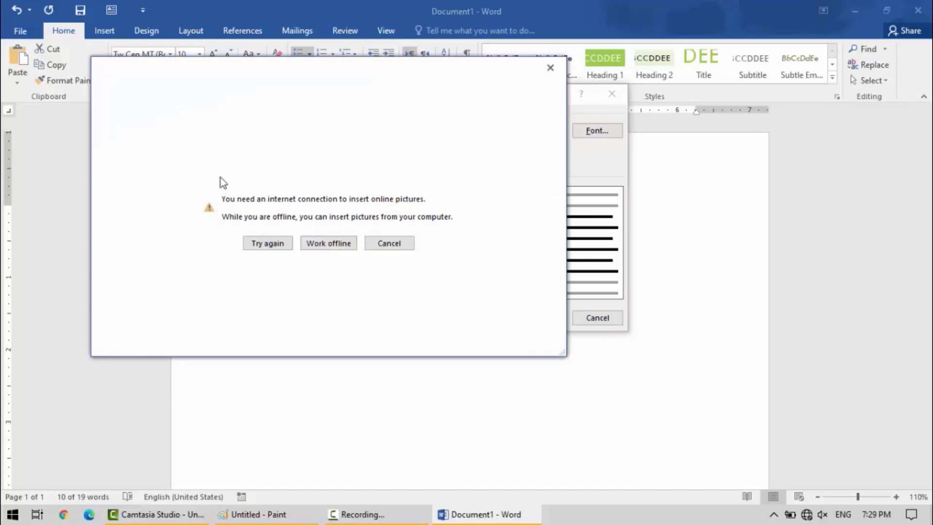
{"action": "left_click", "coordinate": [331, 247]}
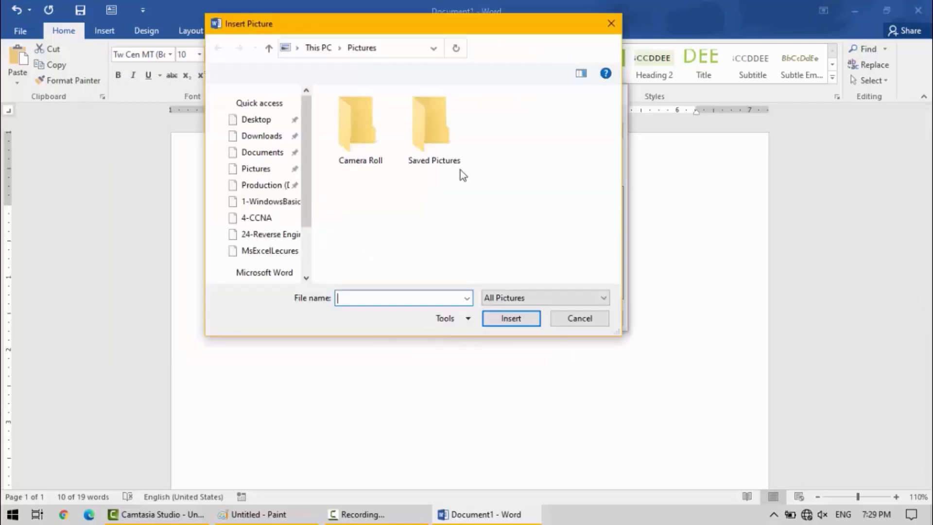
{"action": "left_click", "coordinate": [256, 131]}
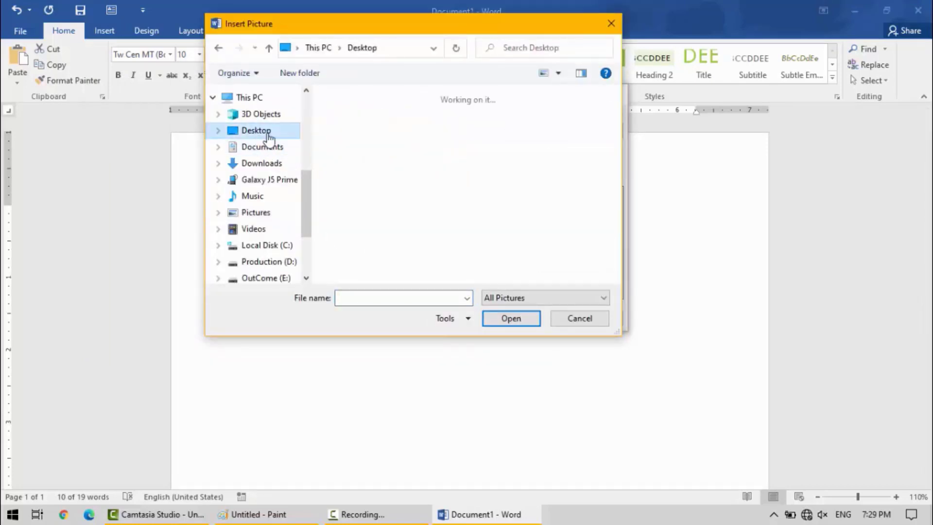
{"action": "left_click_drag", "start_coordinate": [611, 156], "coordinate": [616, 221]}
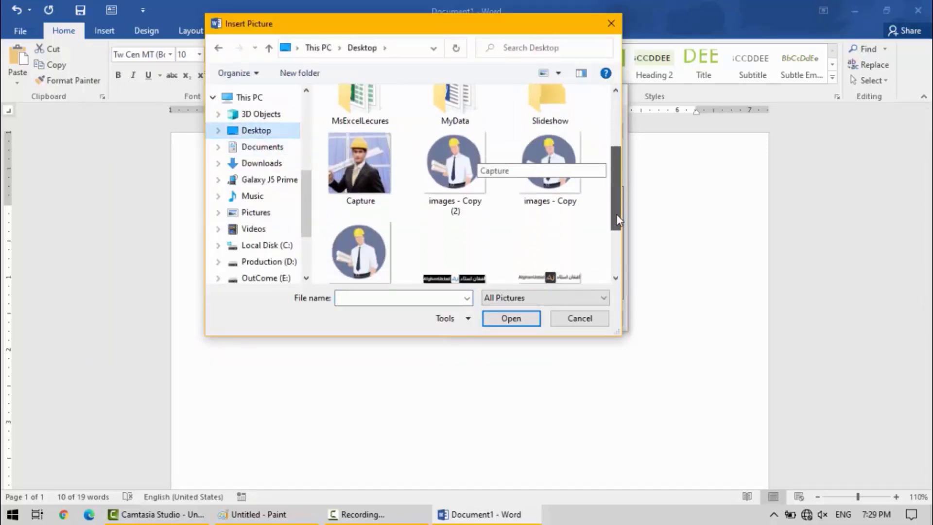
{"action": "left_click", "coordinate": [381, 223]}
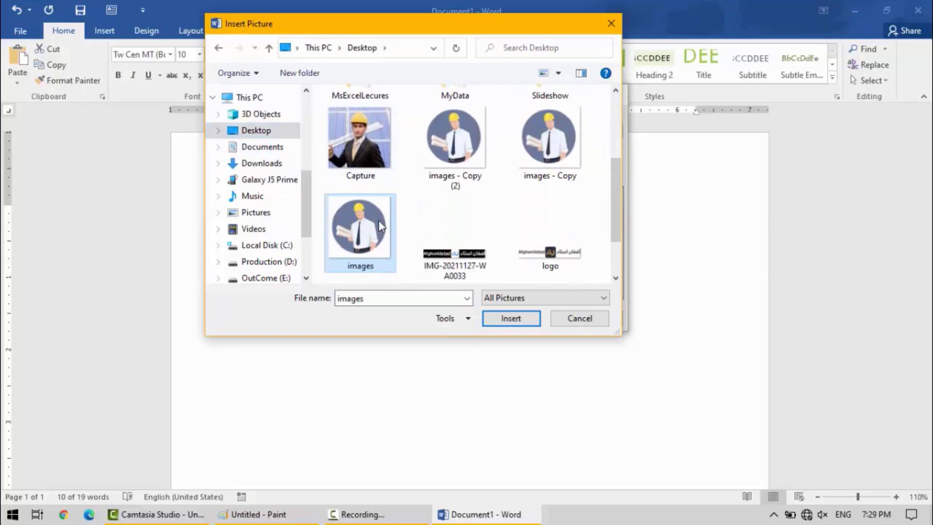
{"action": "left_click", "coordinate": [510, 319]}
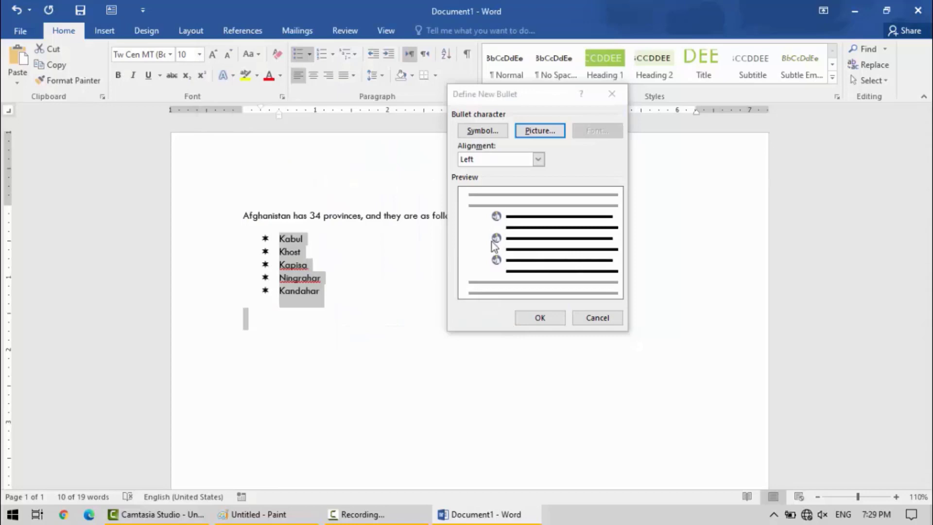
{"action": "left_click", "coordinate": [539, 318]}
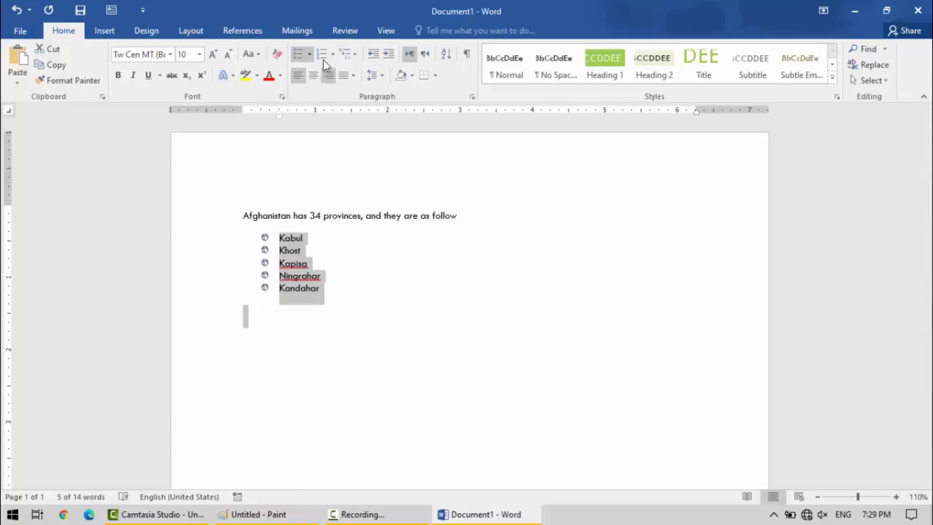
Apply plain round dot bullets from the Bullet Library and zoom in on the list
{"action": "left_click", "coordinate": [310, 55]}
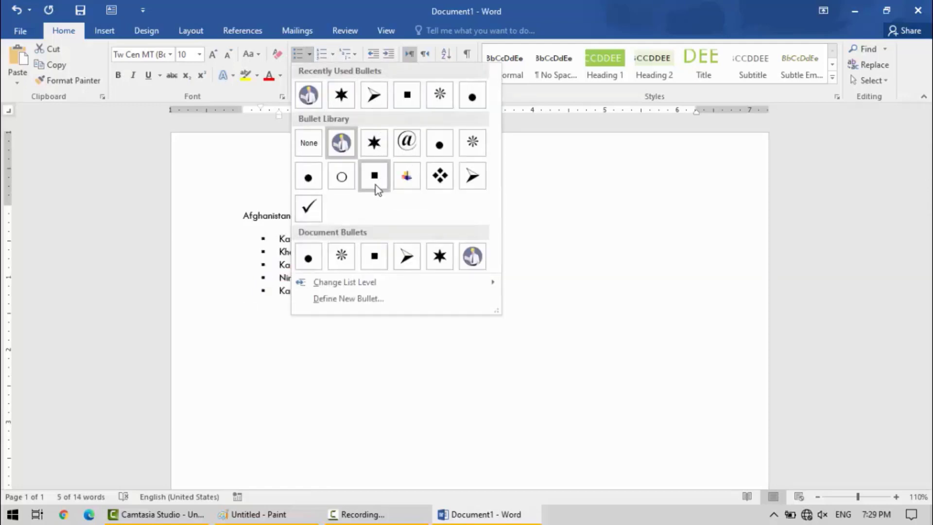
{"action": "left_click", "coordinate": [308, 179]}
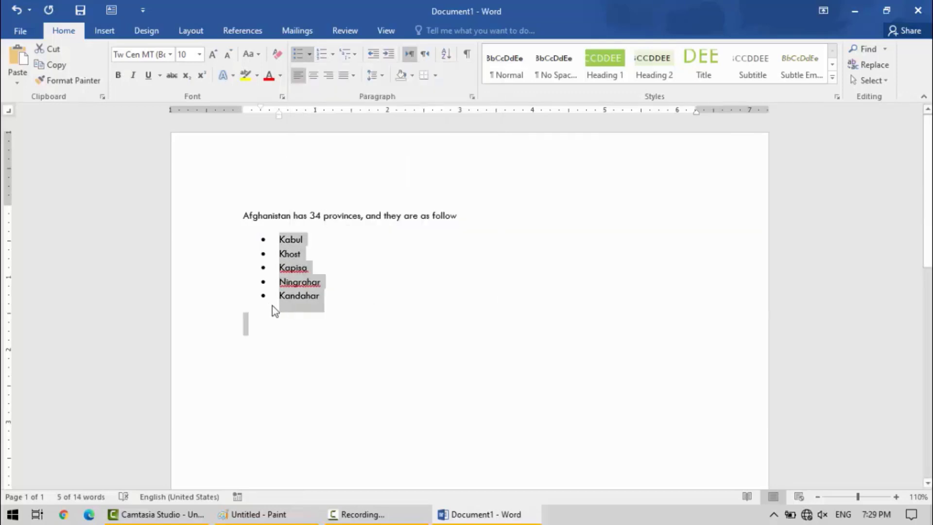
{"action": "left_click", "coordinate": [895, 496]}
{"action": "left_click", "coordinate": [895, 496]}
{"action": "left_click", "coordinate": [895, 496]}
{"action": "left_click", "coordinate": [895, 496]}
{"action": "left_click", "coordinate": [895, 497]}
{"action": "left_click", "coordinate": [895, 496]}
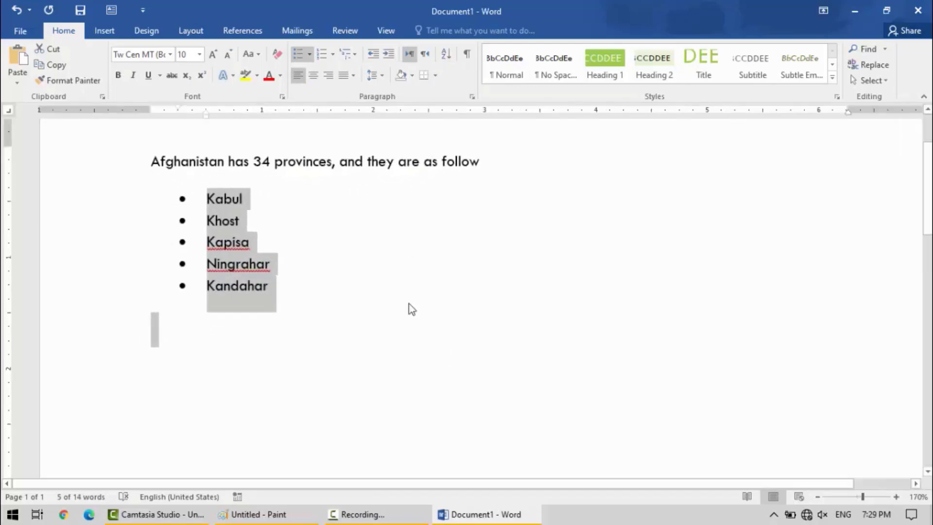
Click through the list items, leaving the insertion point at the end of Khost
{"action": "left_click", "coordinate": [246, 199]}
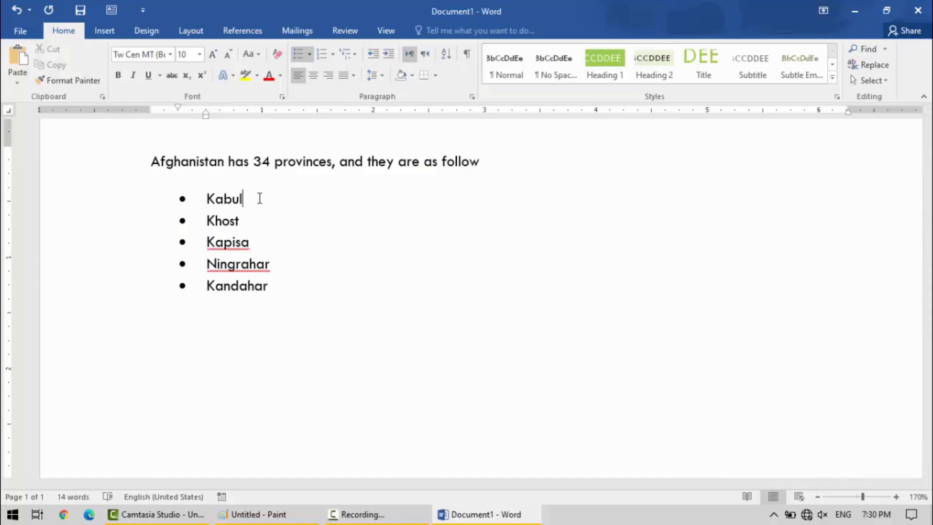
{"action": "left_click", "coordinate": [270, 264]}
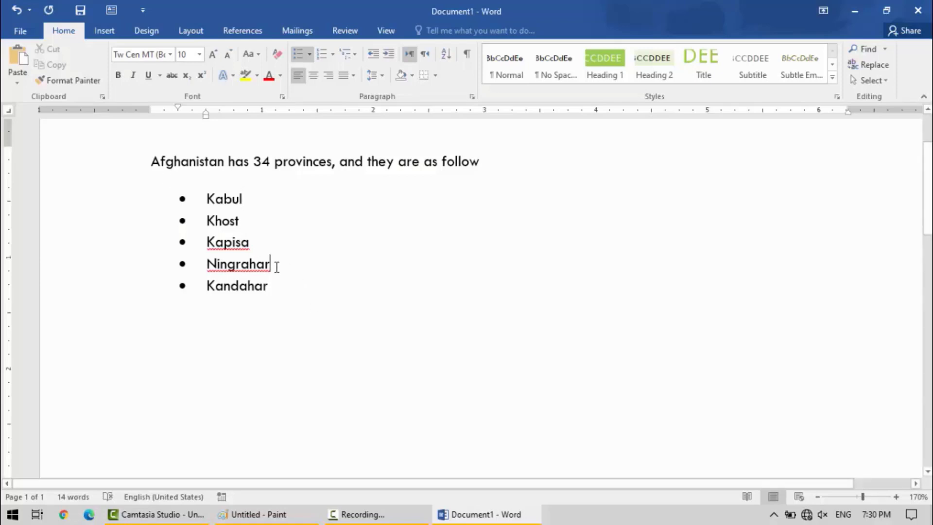
{"action": "left_click", "coordinate": [269, 276]}
{"action": "left_click", "coordinate": [254, 220]}
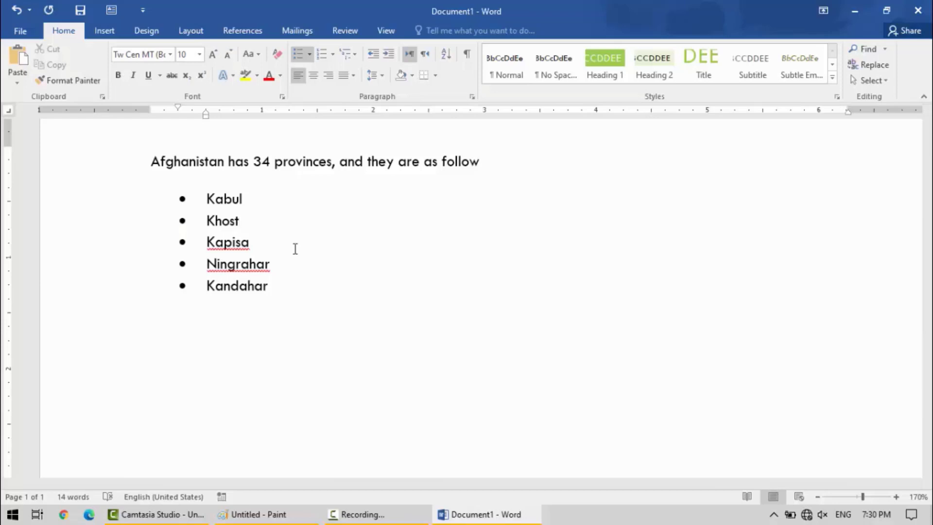
Add a new item below Khost and demote it to the second list level
{"action": "key", "text": "Return"}
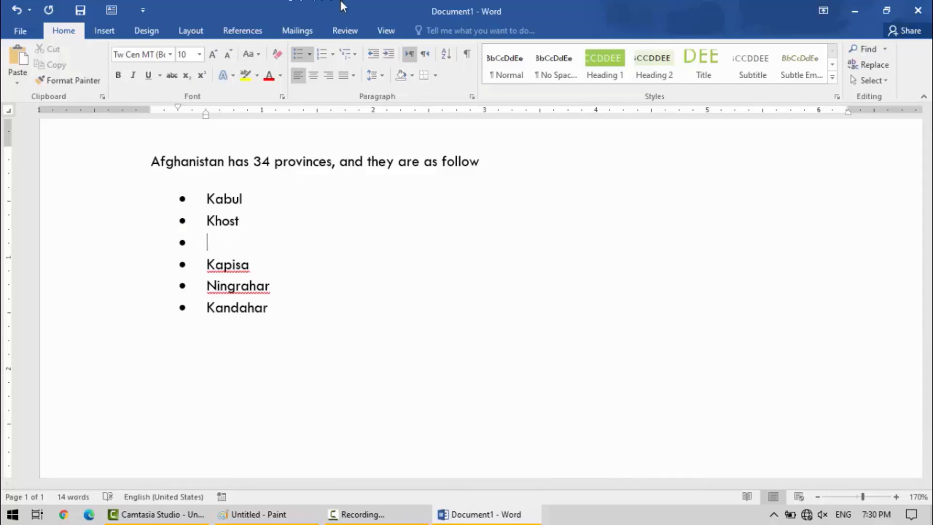
{"action": "left_click", "coordinate": [308, 56]}
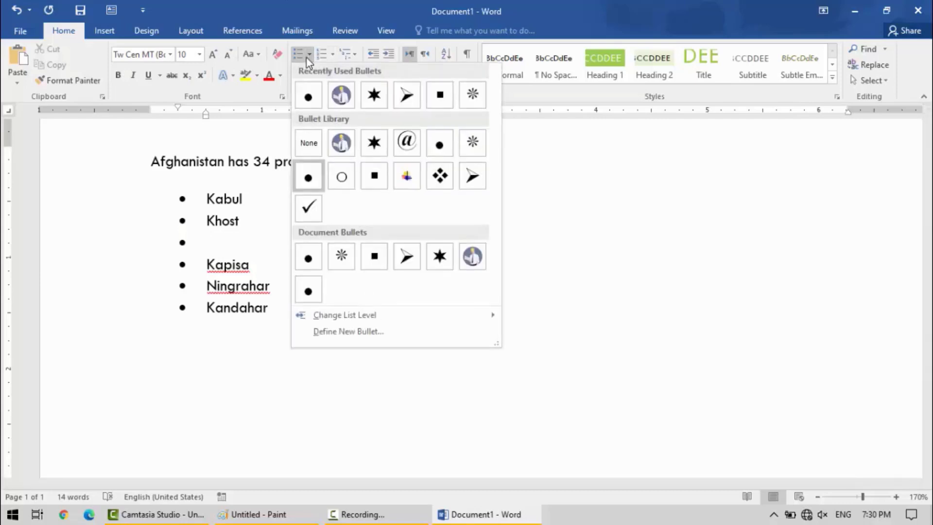
{"action": "mouse_move", "coordinate": [344, 315]}
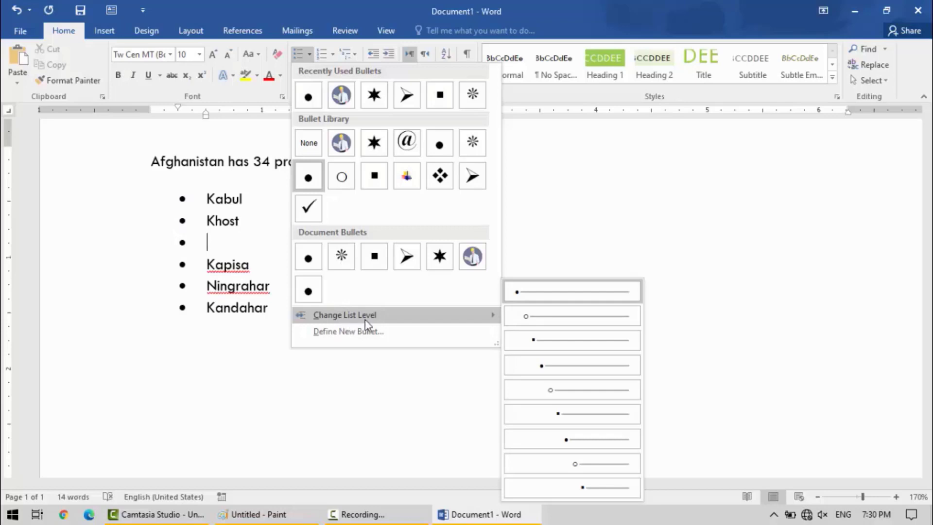
{"action": "left_click", "coordinate": [532, 315]}
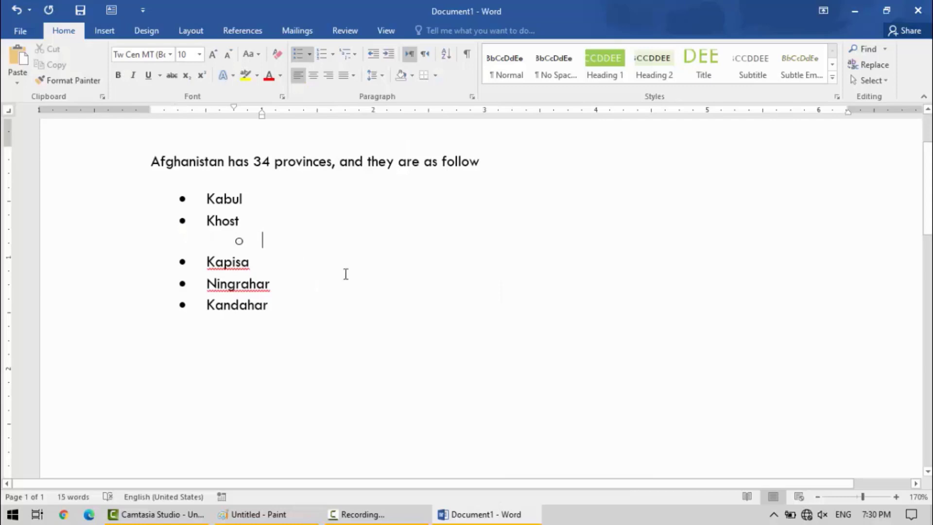
Type sub-items Terezy, Nadarshakoot and Tani, then insert an empty sub-item after Terezy
{"action": "type", "text": "Ter"}
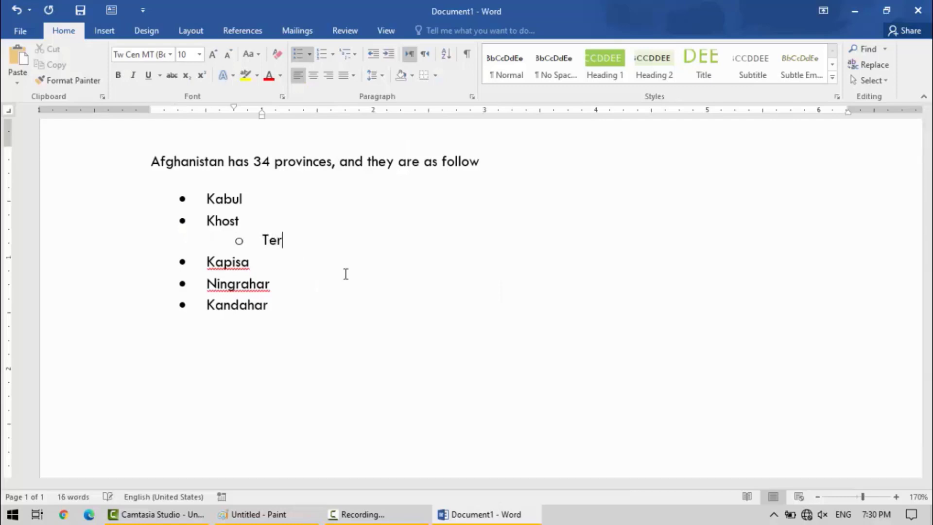
{"action": "type", "text": "ezy"}
{"action": "key", "text": "Return"}
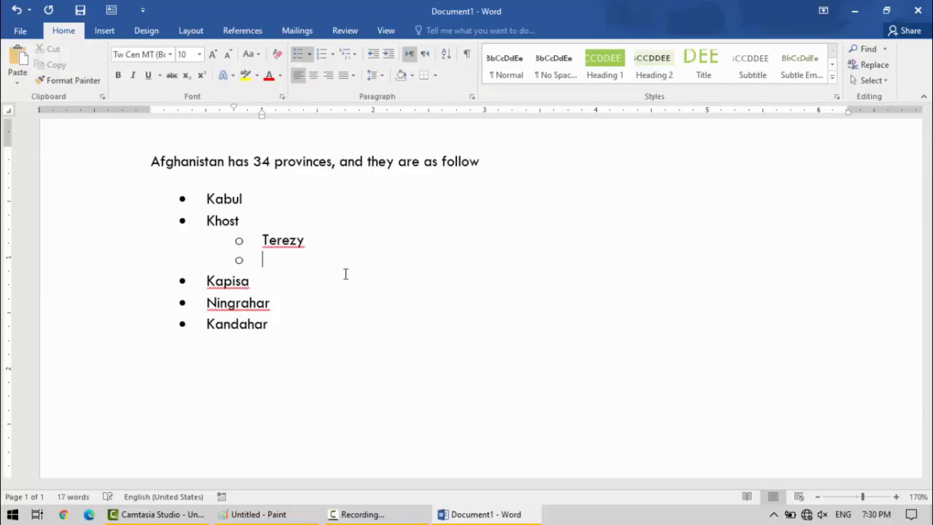
{"action": "type", "text": "Nadarshakoot"}
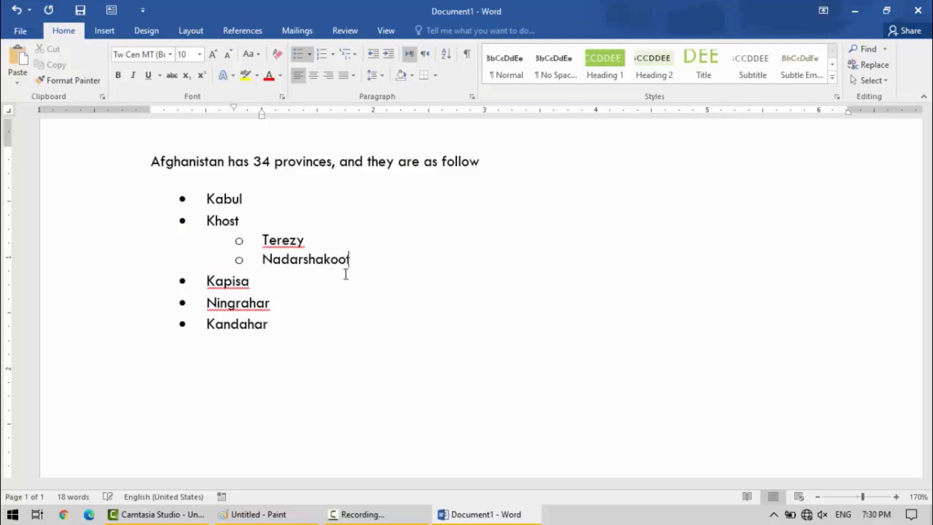
{"action": "key", "text": "Return"}
{"action": "type", "text": "tani"}
{"action": "key", "text": "BackSpace"}
{"action": "key", "text": "BackSpace"}
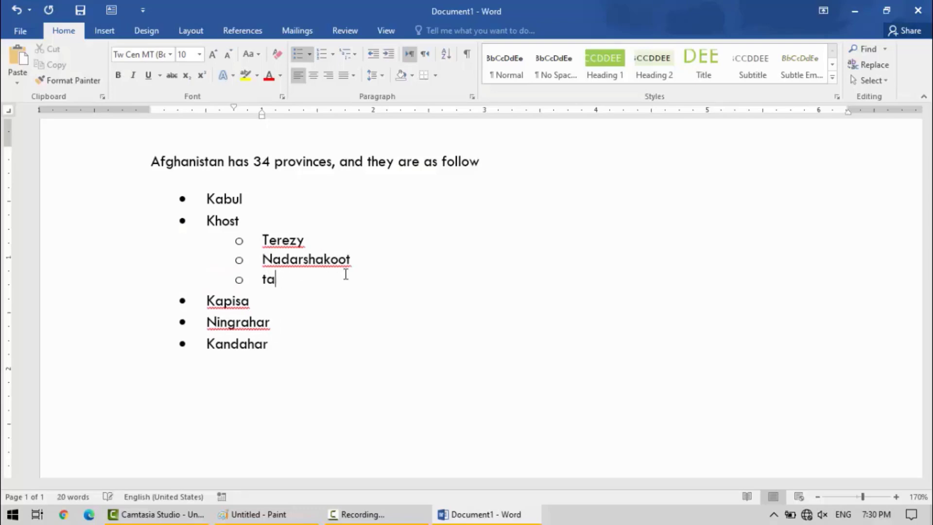
{"action": "key", "text": "BackSpace"}
{"action": "key", "text": "BackSpace"}
{"action": "type", "text": "Tani"}
{"action": "left_click", "coordinate": [312, 238]}
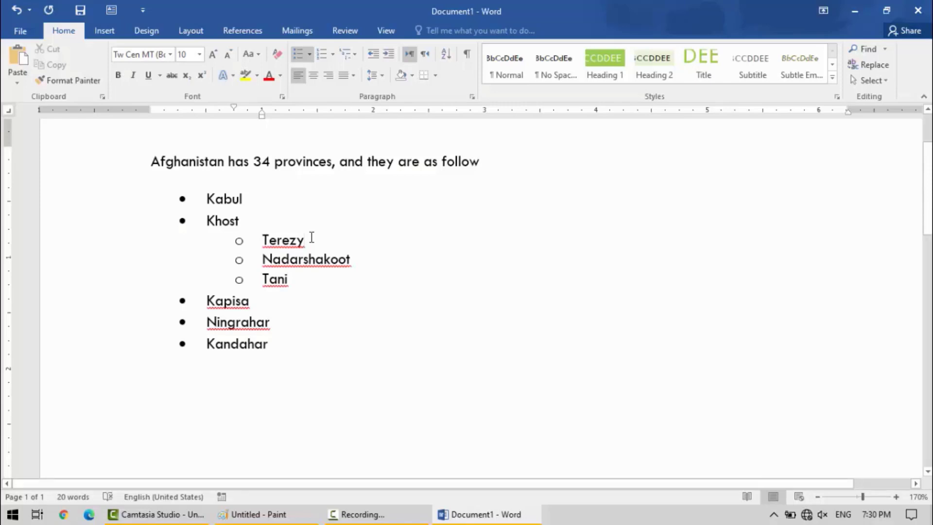
{"action": "key", "text": "Return"}
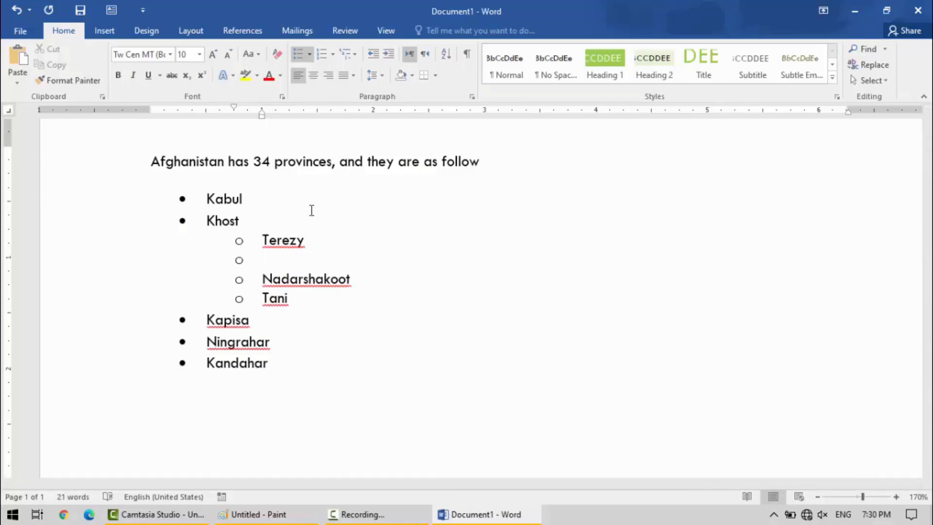
Demote the empty line to level three and type A, B and C under Terezy
{"action": "left_click", "coordinate": [308, 54]}
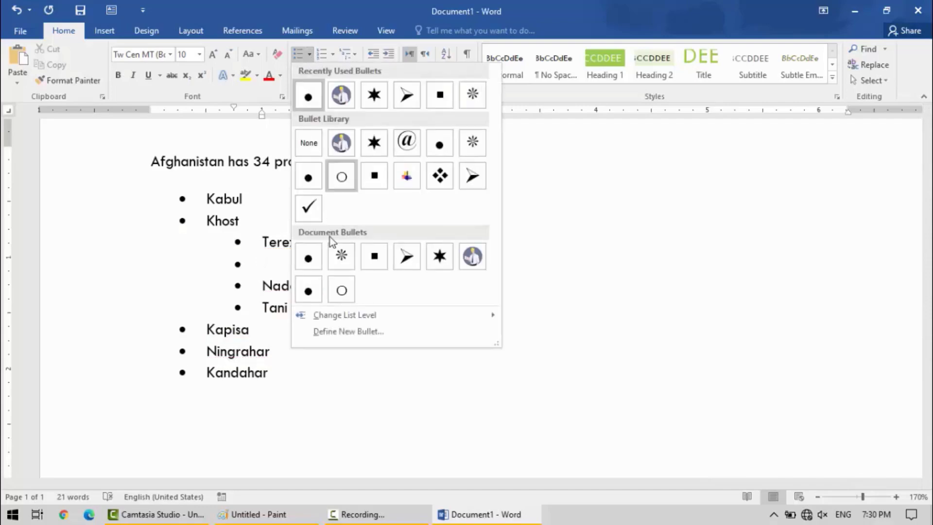
{"action": "mouse_move", "coordinate": [345, 314]}
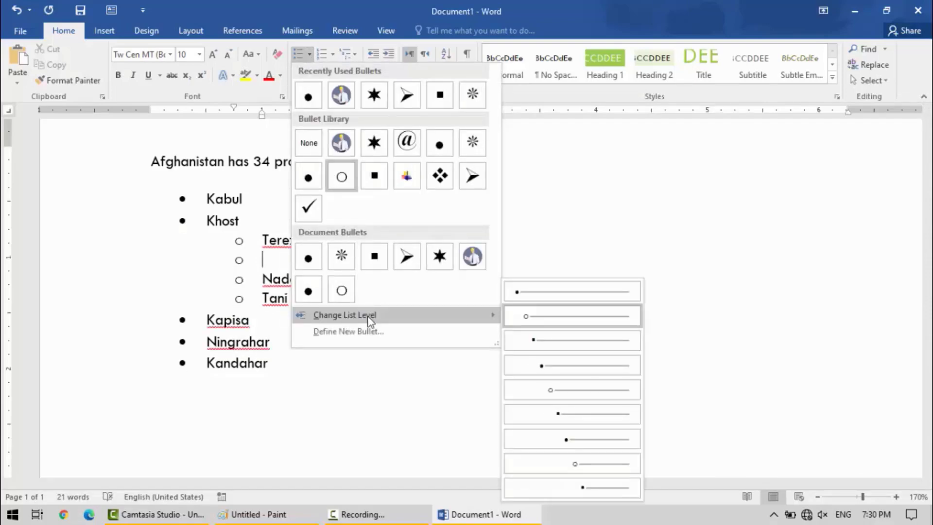
{"action": "left_click", "coordinate": [538, 342]}
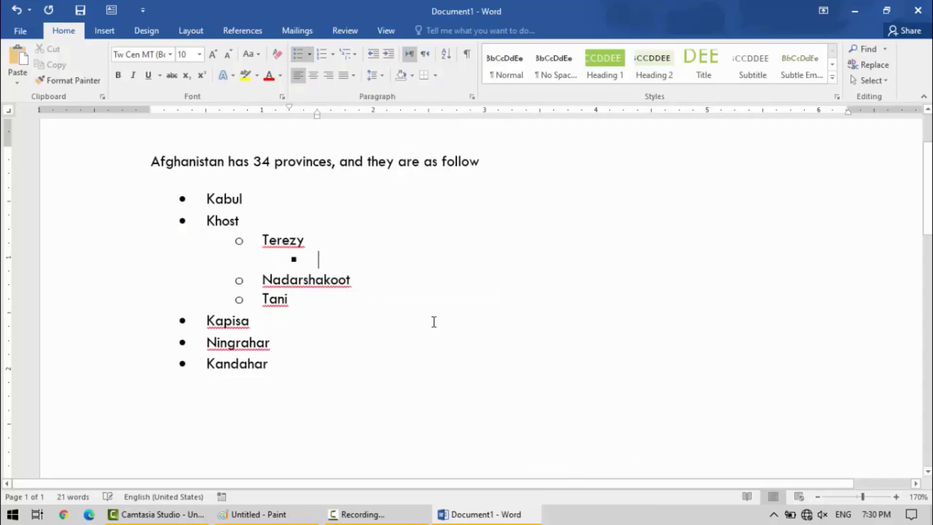
{"action": "type", "text": "A"}
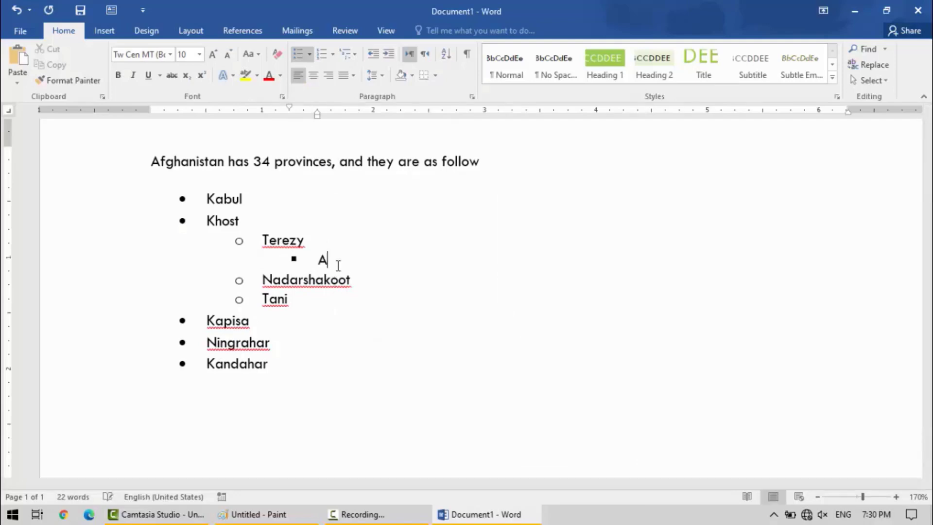
{"action": "key", "text": "Return"}
{"action": "type", "text": "B"}
{"action": "key", "text": "Return"}
{"action": "type", "text": "C"}
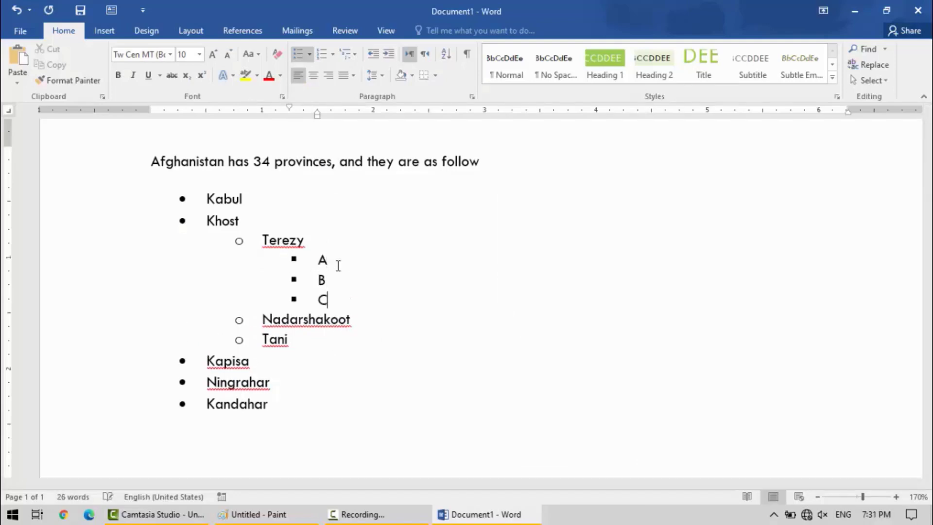
Click below Kandahar, then select the entire province list
{"action": "double_click", "coordinate": [313, 431]}
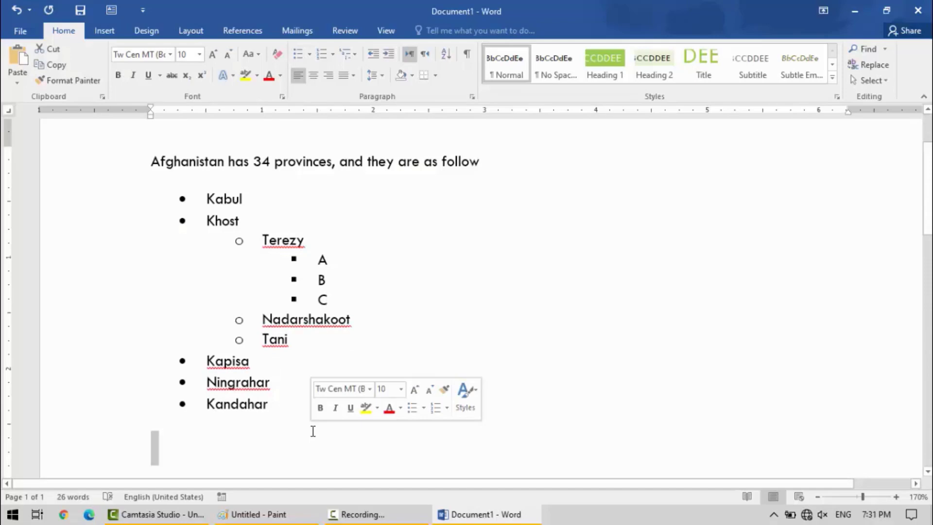
{"action": "left_click", "coordinate": [153, 453]}
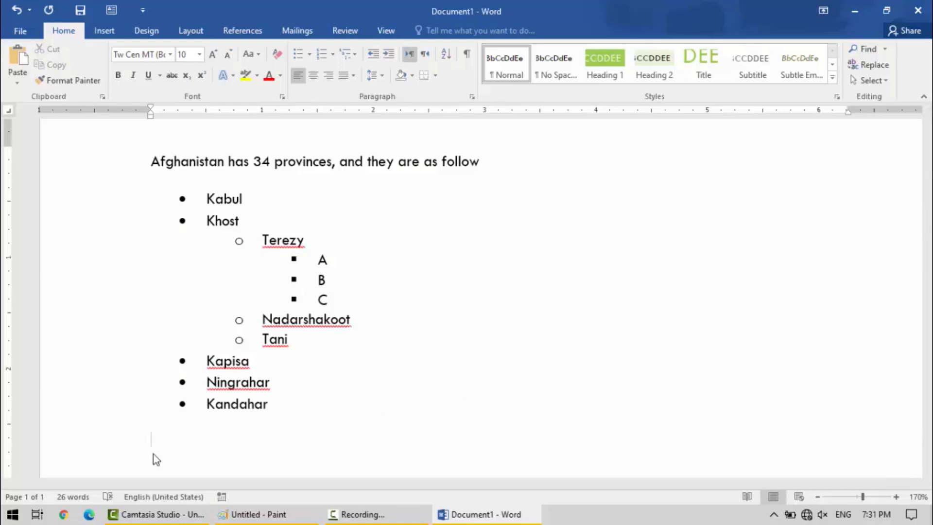
{"action": "left_click_drag", "start_coordinate": [319, 422], "coordinate": [162, 193]}
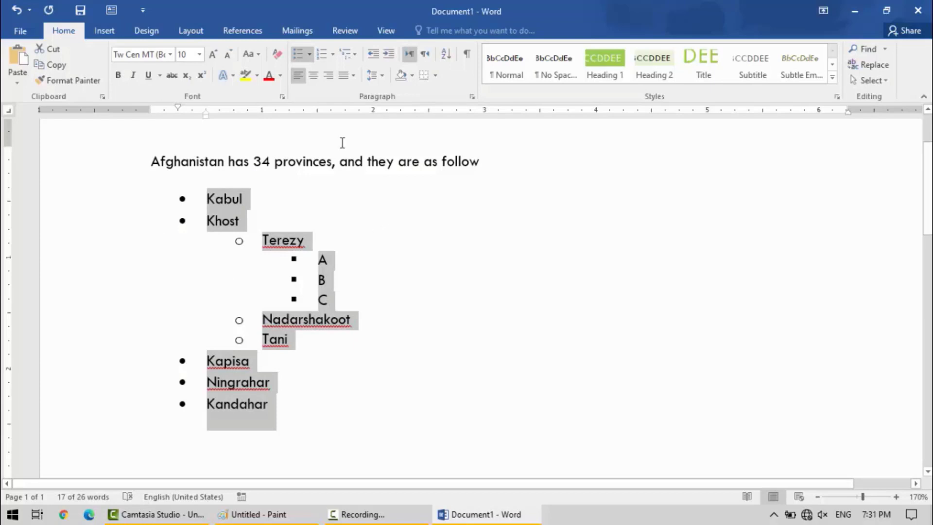
Apply the A. B. C. numbering format from the Numbering Library to the province list
{"action": "left_click", "coordinate": [333, 55]}
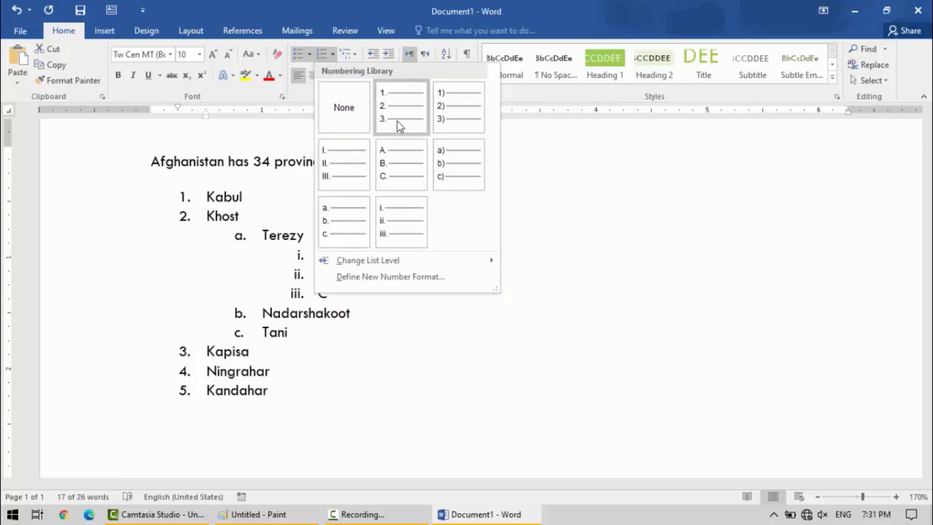
{"action": "left_click", "coordinate": [393, 168]}
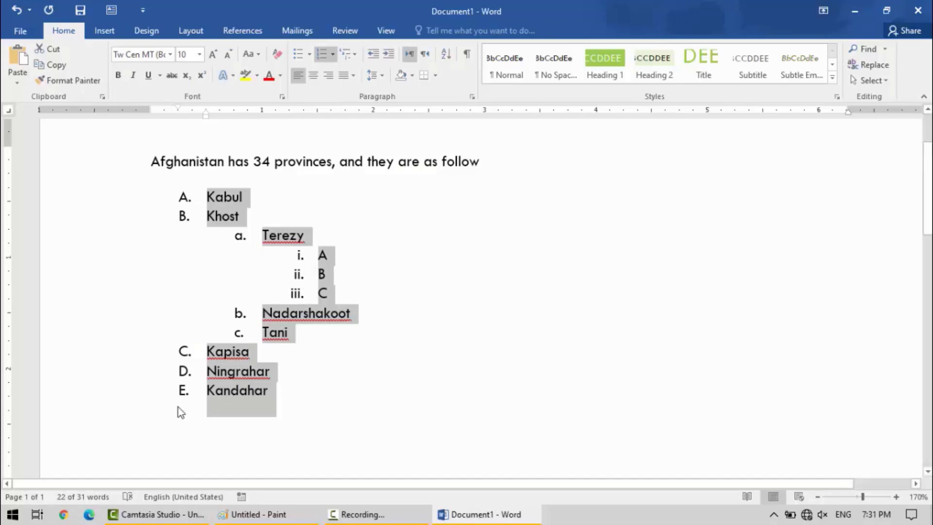
Switch the list to arrow bullets for the provinces, then deselect the list
{"action": "left_click", "coordinate": [309, 55]}
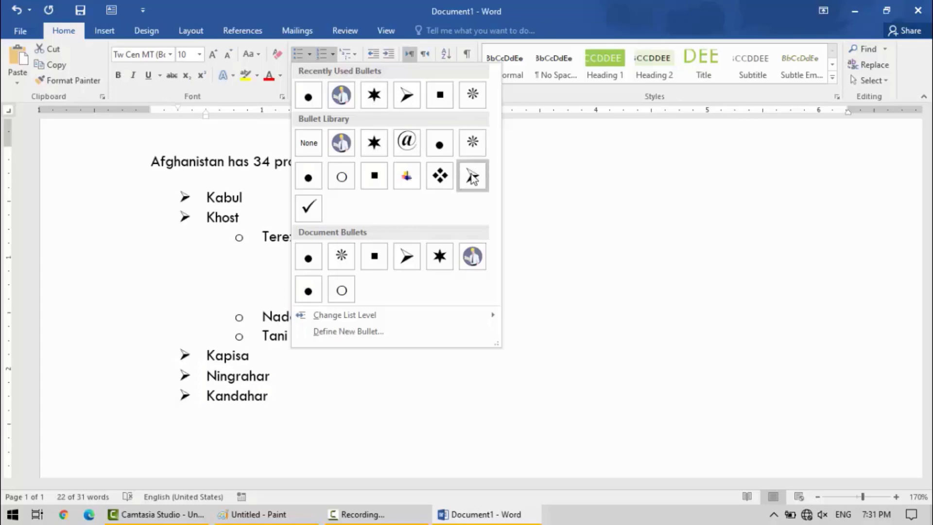
{"action": "left_click", "coordinate": [408, 258]}
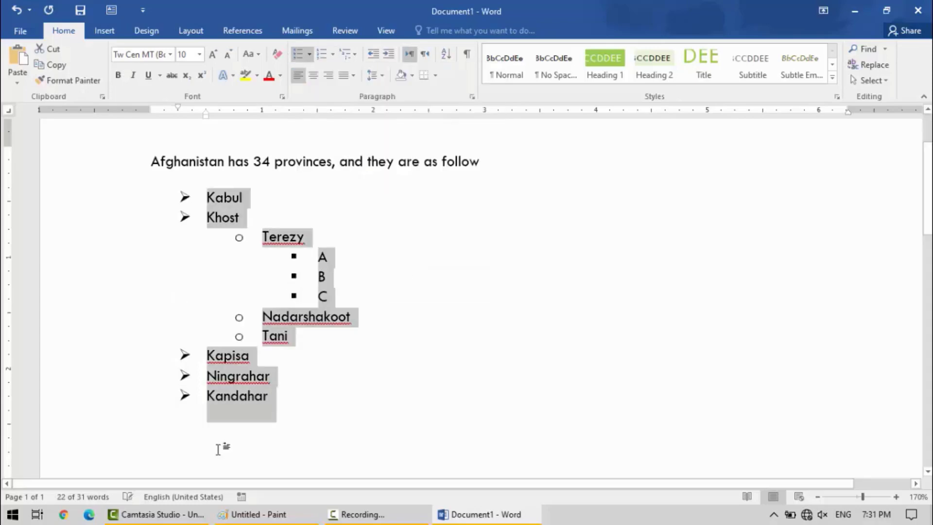
{"action": "left_click_drag", "start_coordinate": [218, 444], "coordinate": [191, 445]}
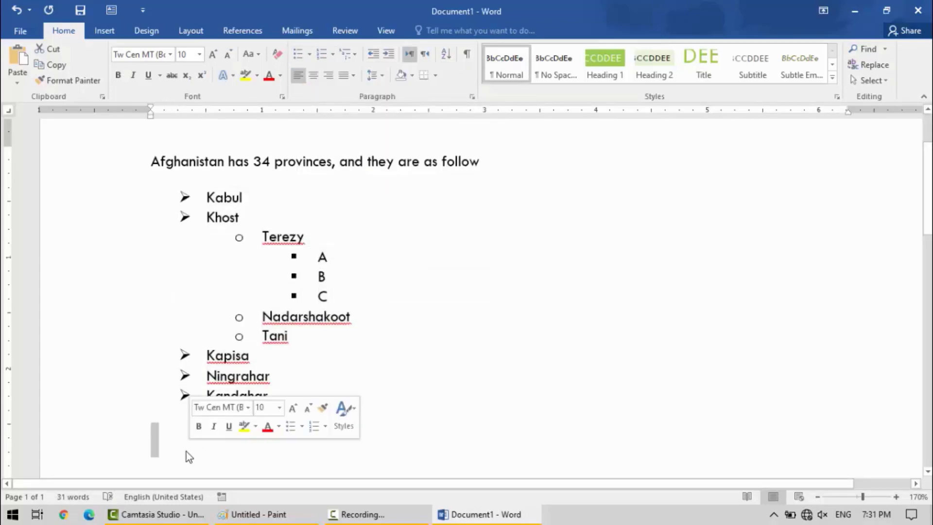